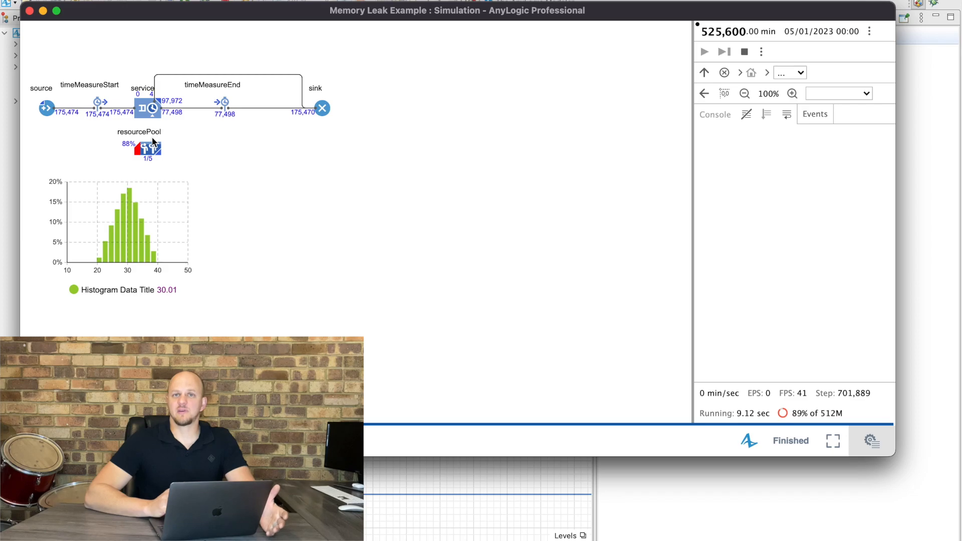
Switch to VisualVM and open the running com.anylogic.ms.MS model process.
key(ctrl+Up)
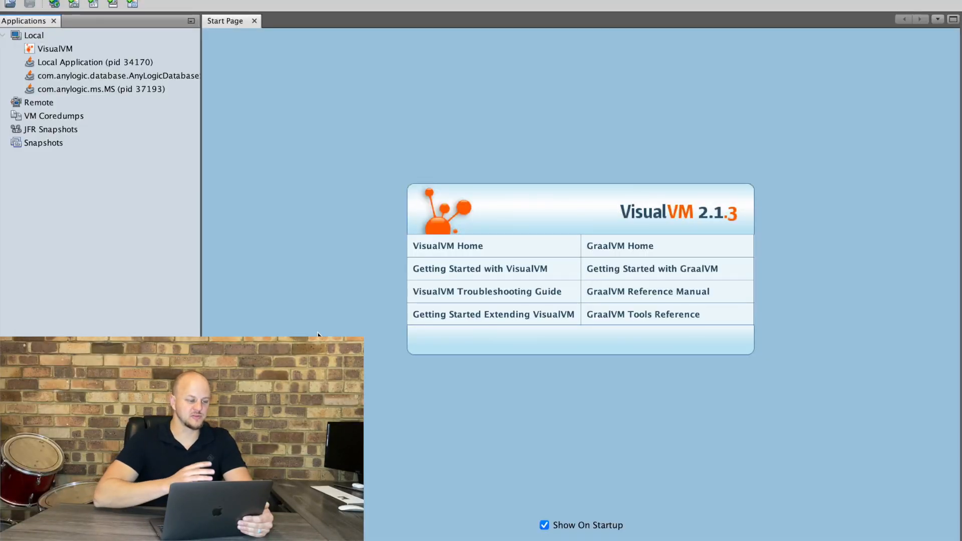
click(67, 71)
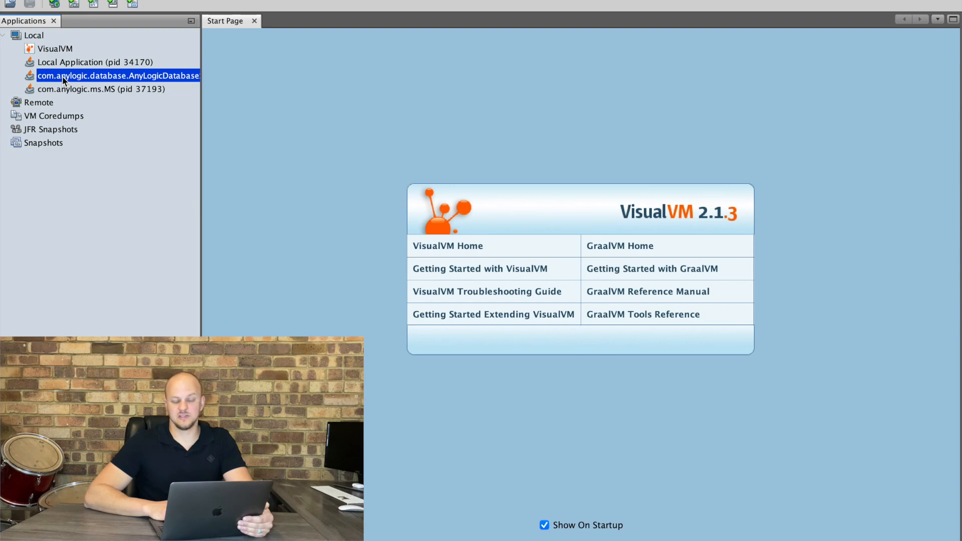
click(104, 90)
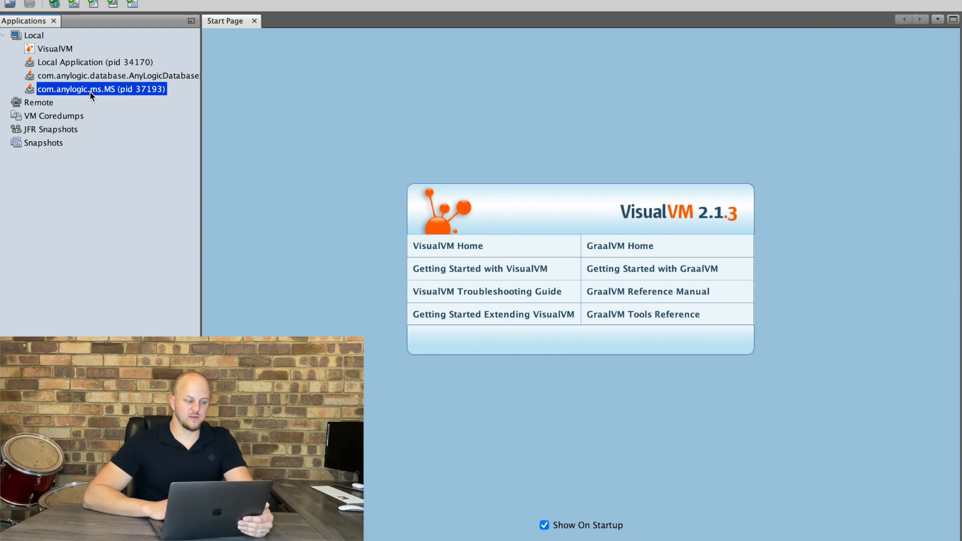
double_click(107, 90)
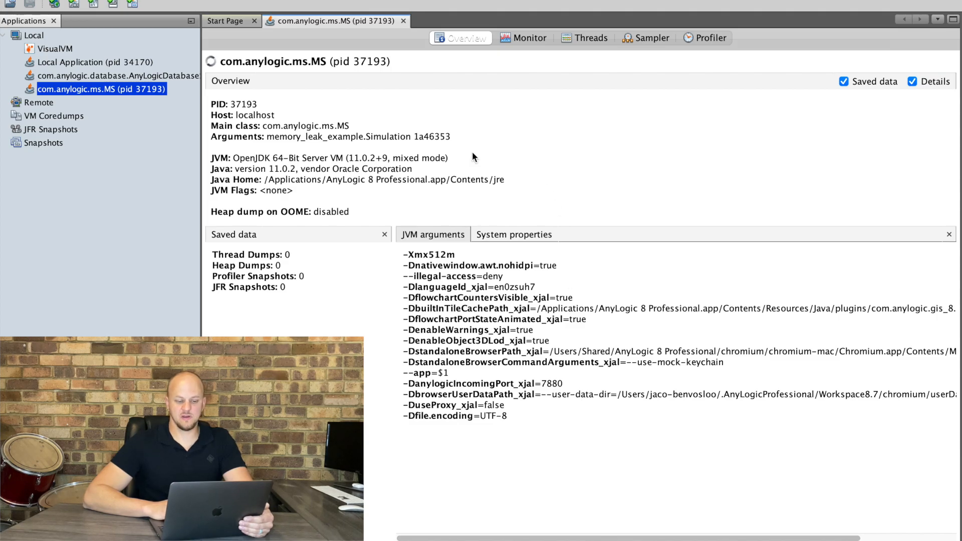
Open the process's Monitor view and examine the heap usage chart.
click(637, 37)
click(523, 38)
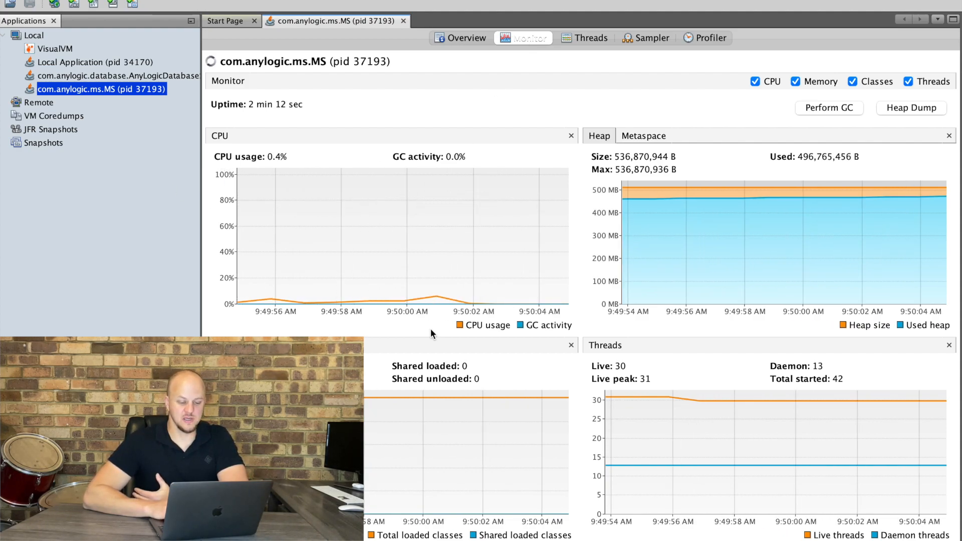
mouse_move(420, 260)
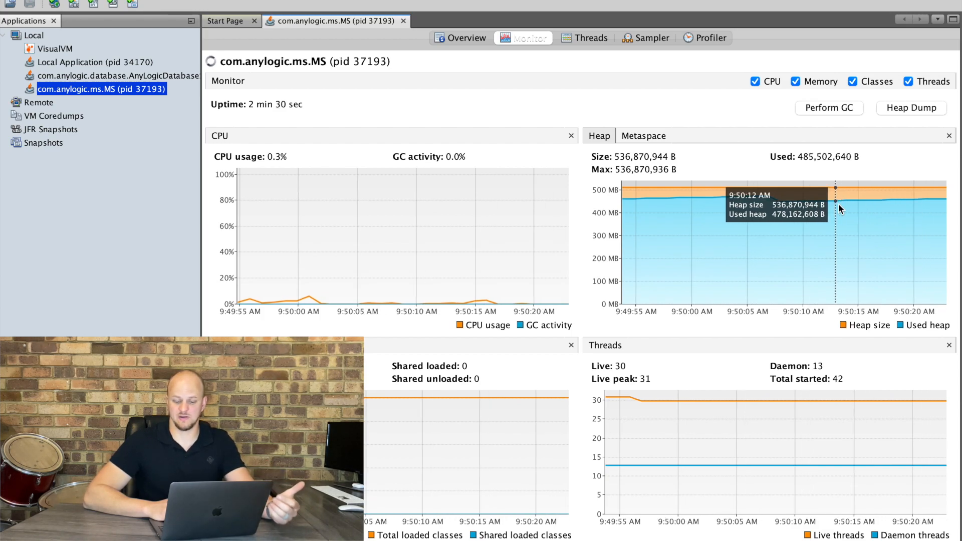
mouse_move(729, 450)
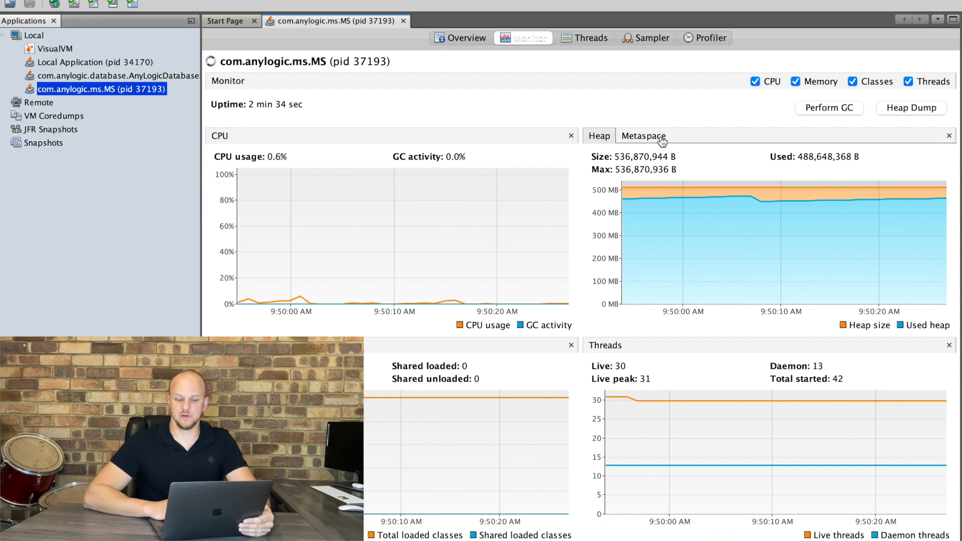
Start memory sampling in the Sampler view and take a heap dump of the process.
click(645, 36)
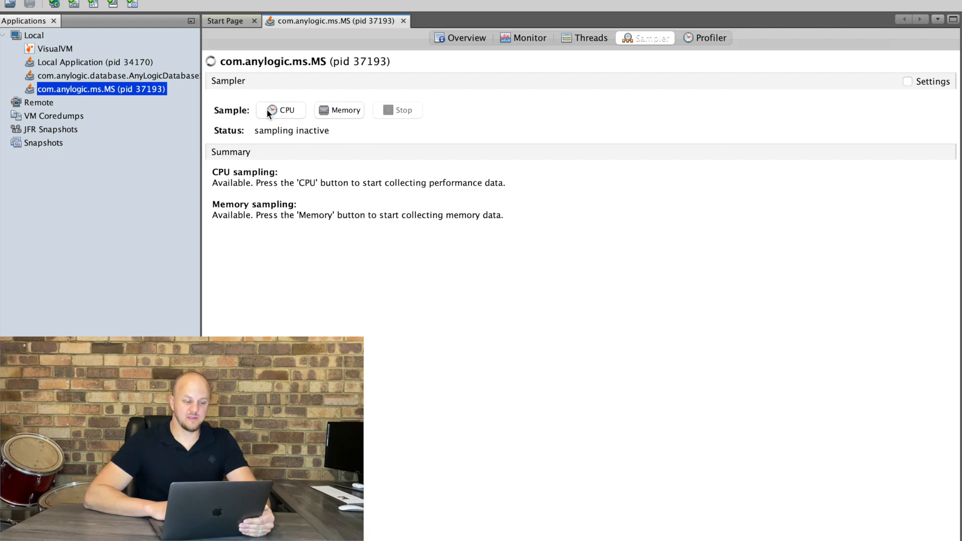
click(341, 110)
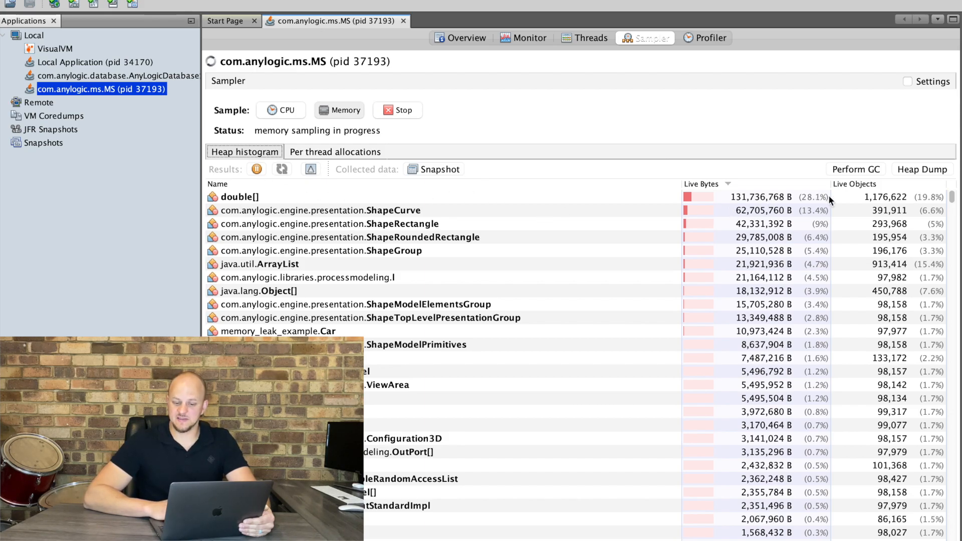
click(922, 168)
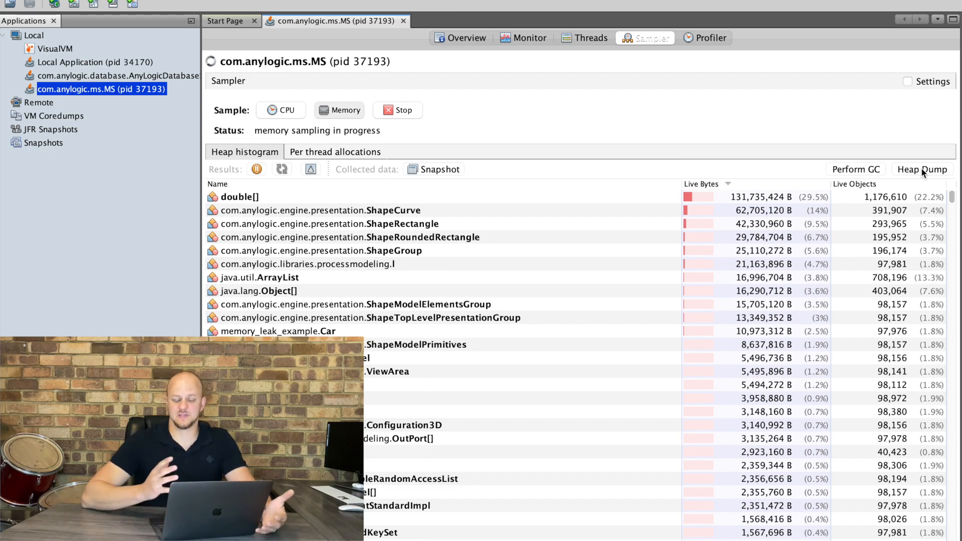
click(923, 170)
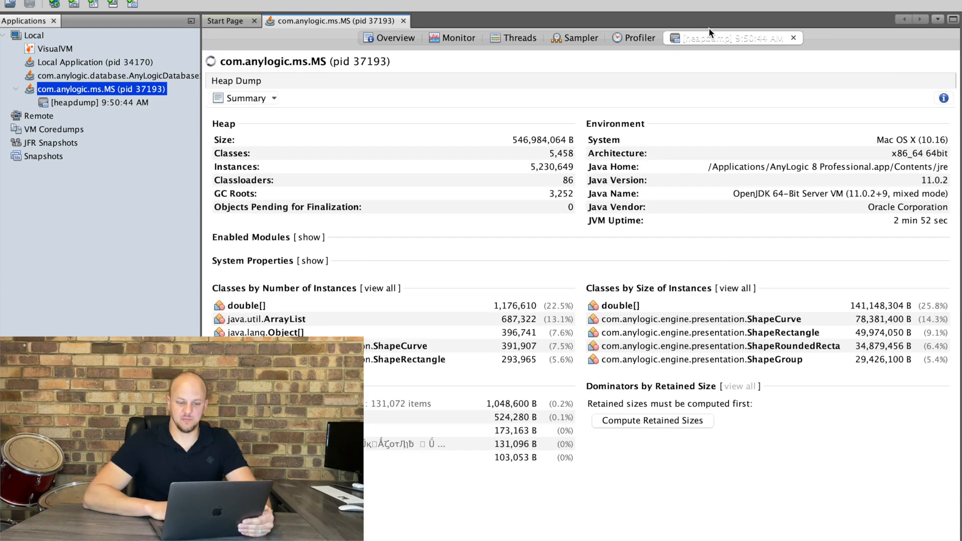
Switch the heap dump to the Objects view and sort classes by retained size, agreeing to compute retained sizes.
click(262, 99)
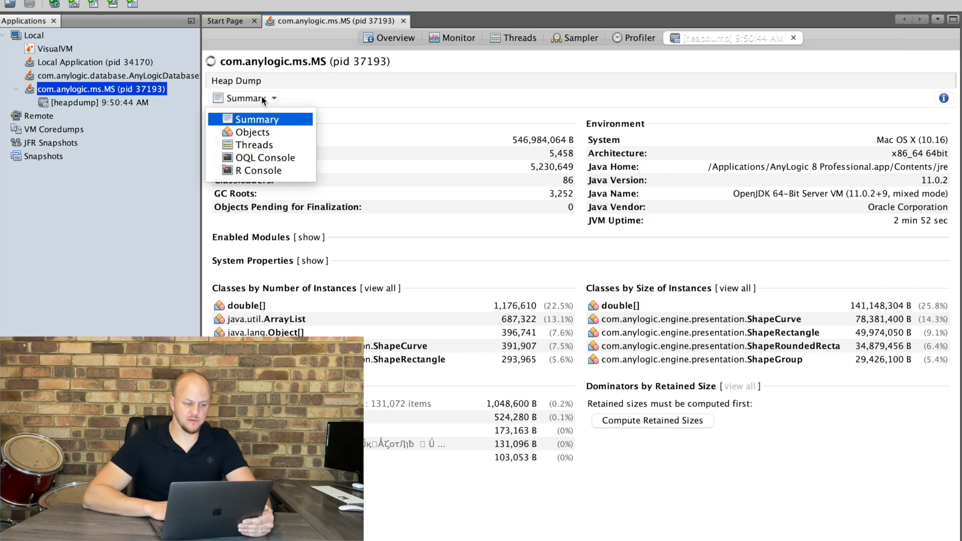
click(257, 133)
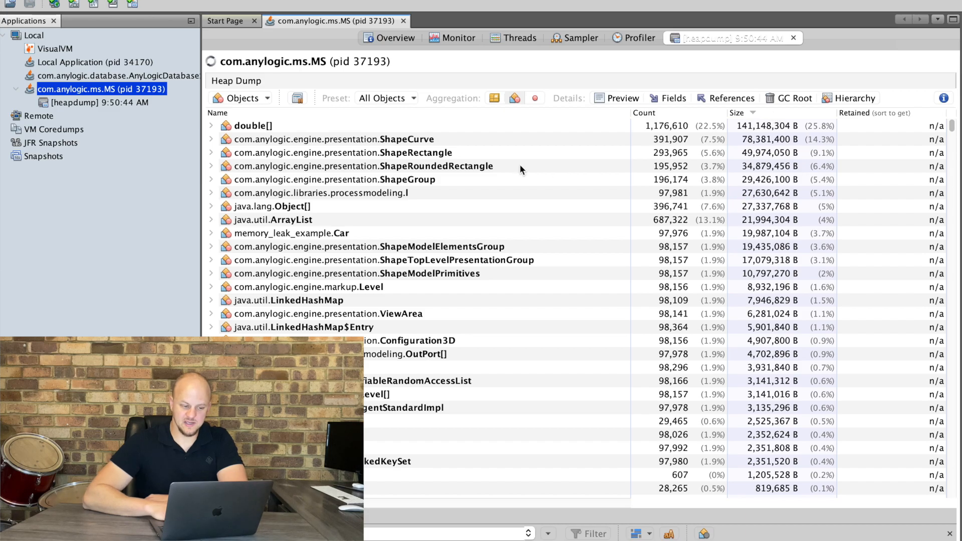
click(273, 127)
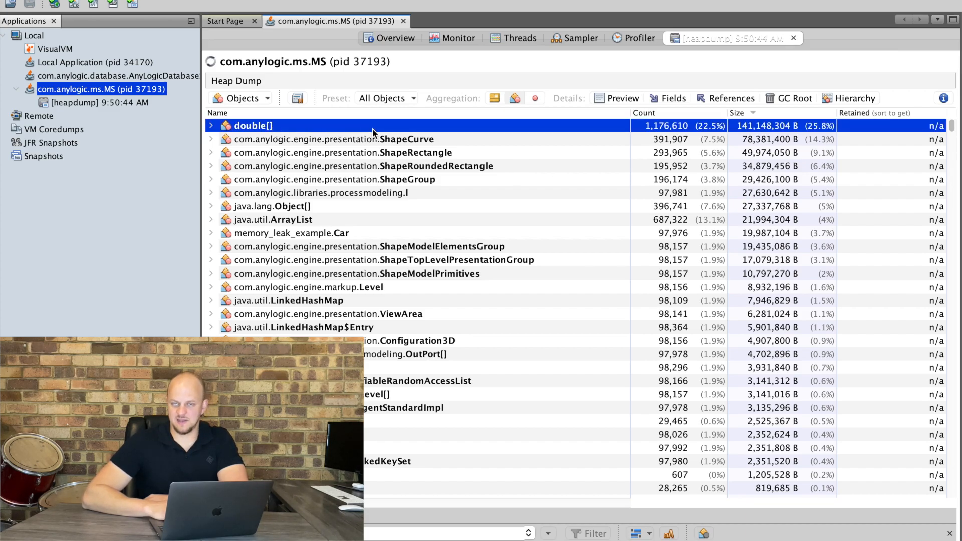
click(911, 118)
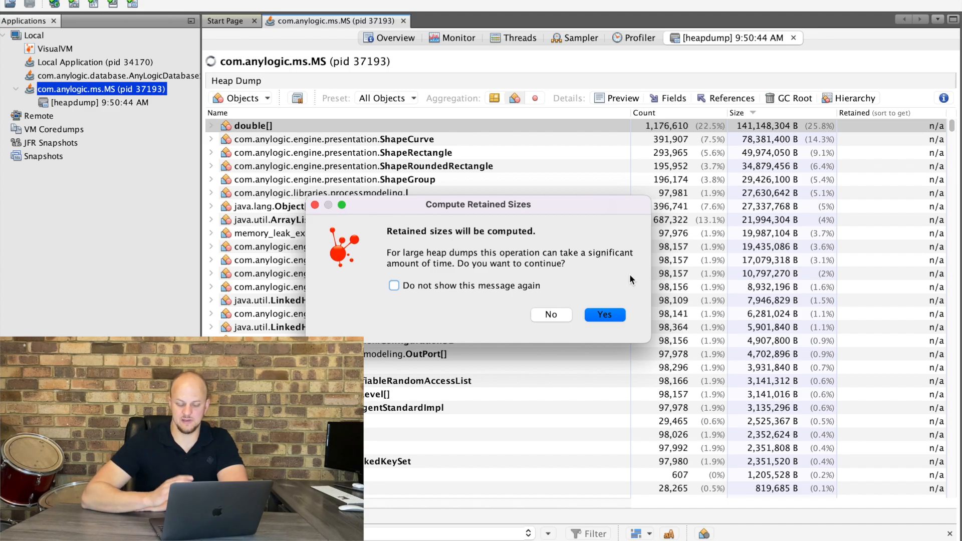
click(606, 315)
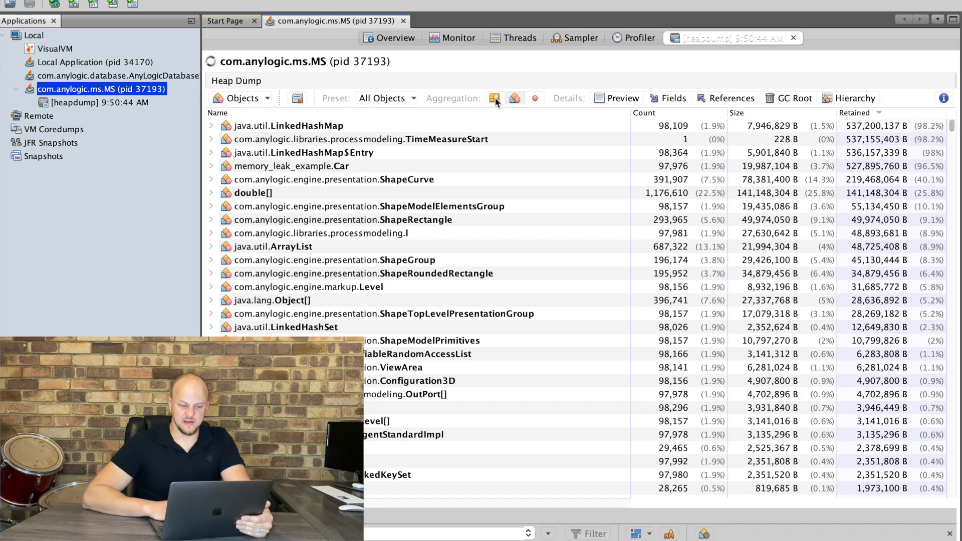
Trace the references of the largest java.util.LinkedHashMap instance back to the TimeMeasureStart object holding it.
click(535, 99)
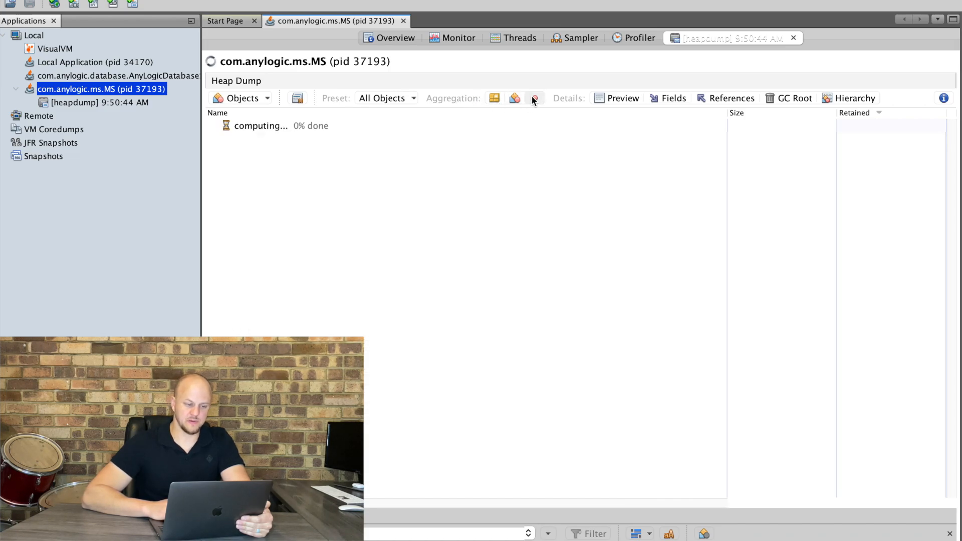
click(513, 98)
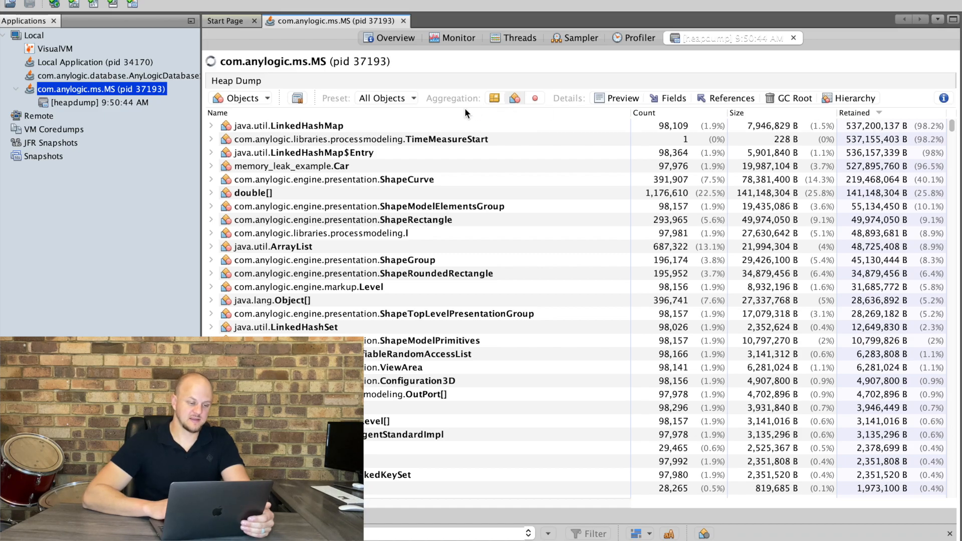
click(283, 126)
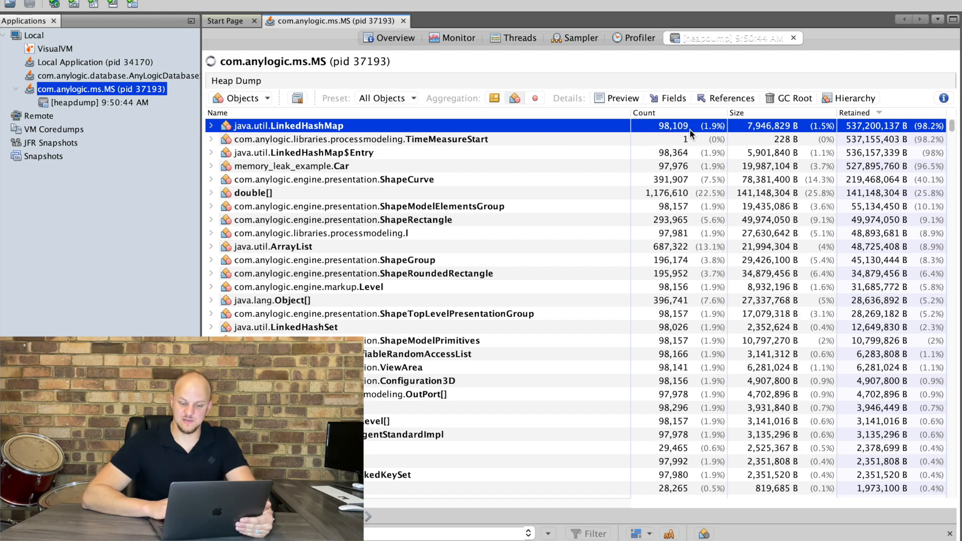
click(211, 126)
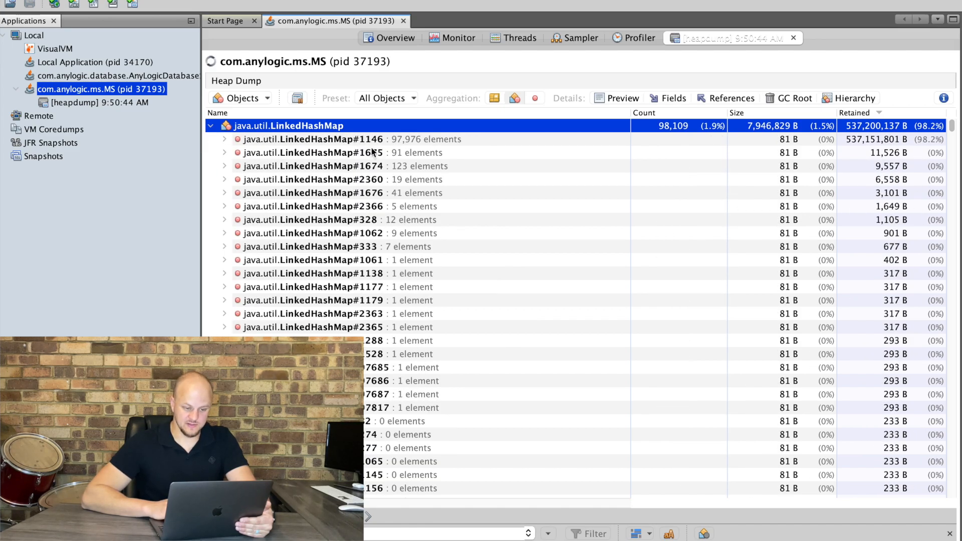
click(417, 137)
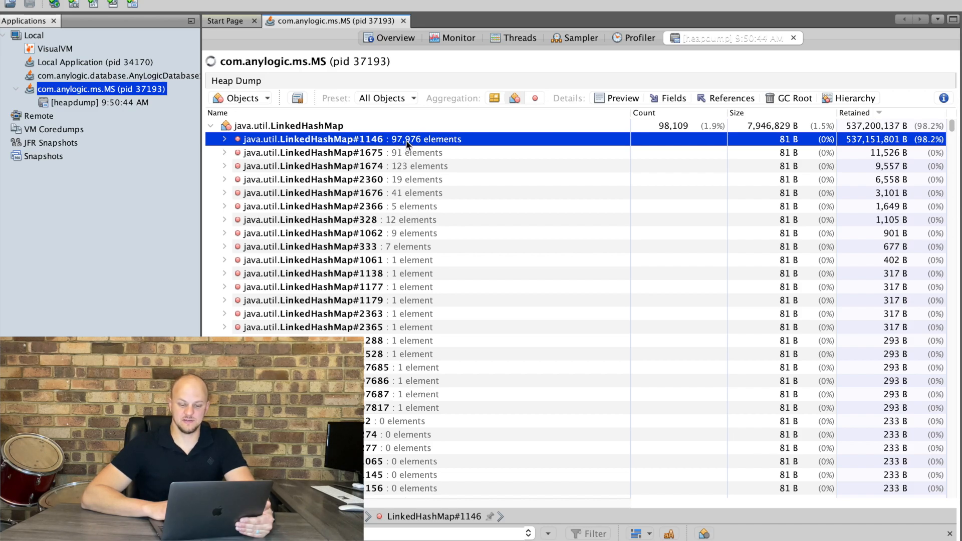
click(225, 140)
click(239, 166)
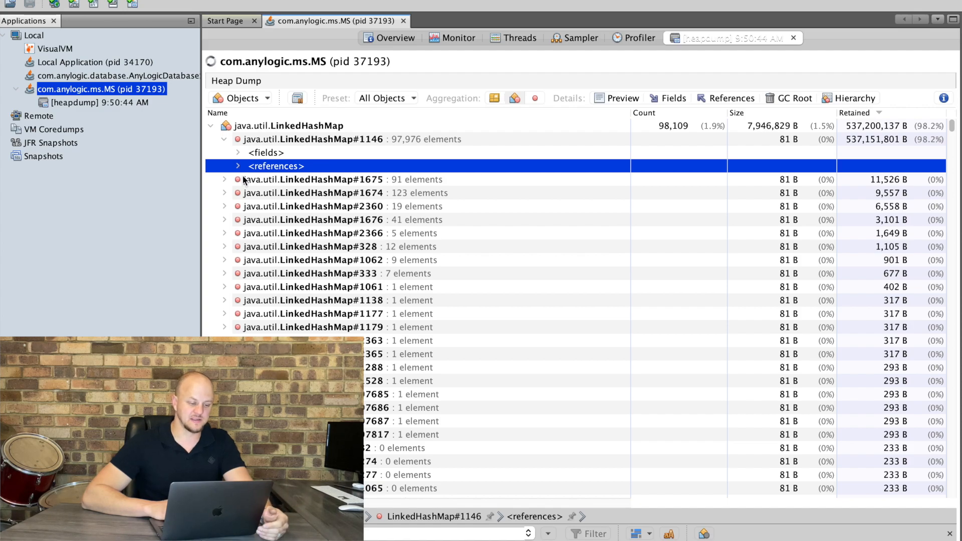
click(238, 166)
click(357, 179)
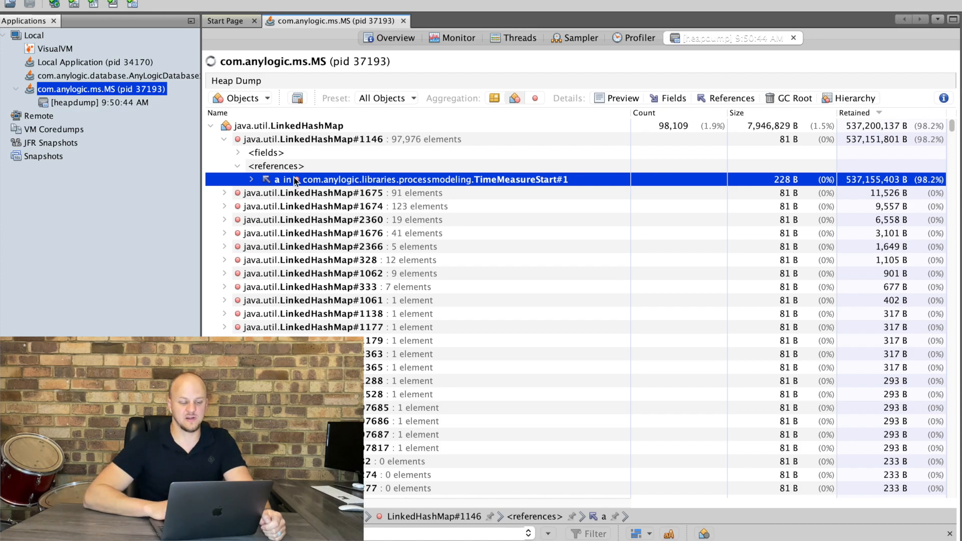
click(251, 180)
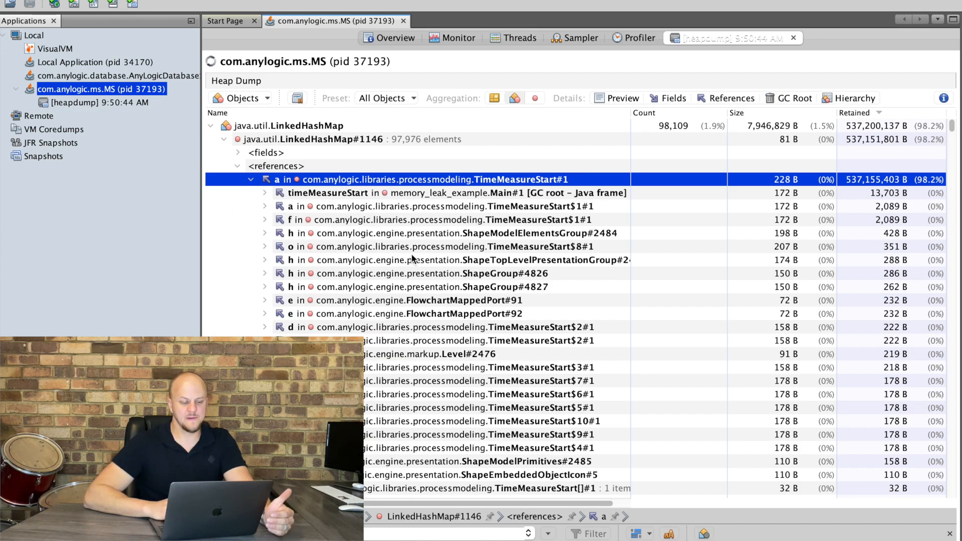
click(251, 180)
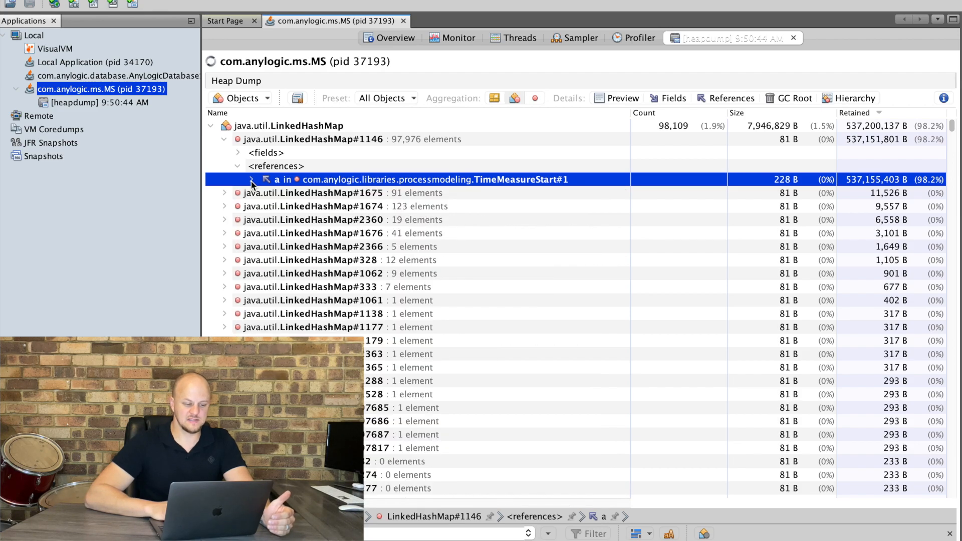
Inspect the references of the TimeMeasureStart instance in the heap dump.
click(211, 126)
click(274, 141)
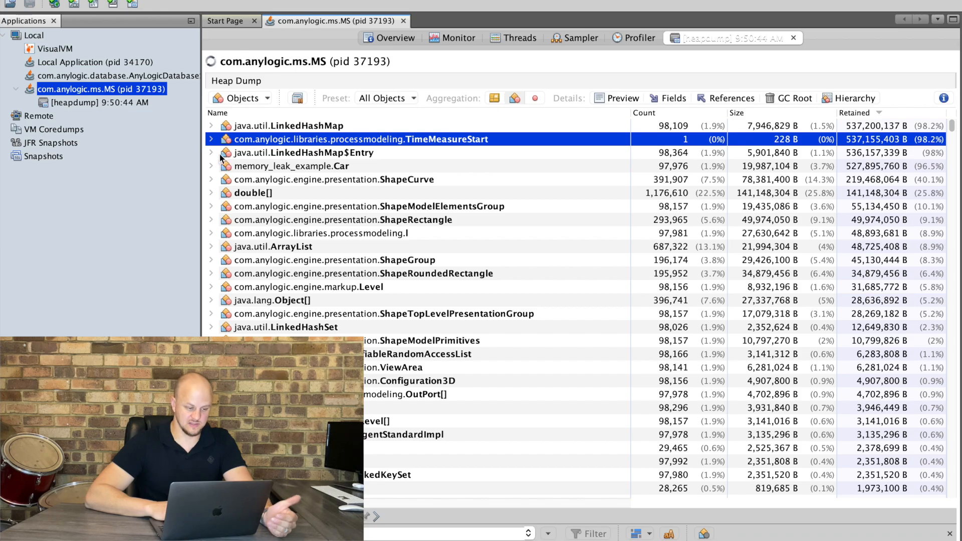
click(211, 140)
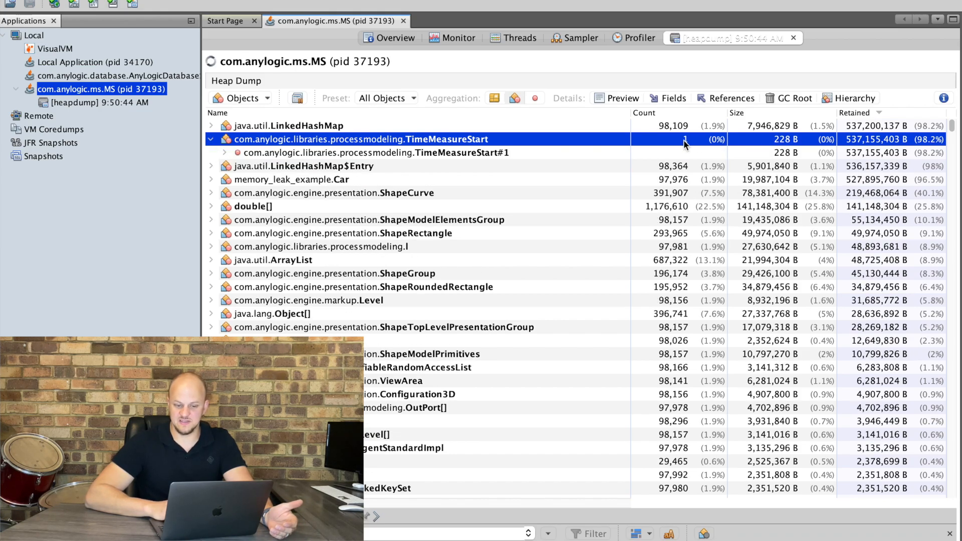
click(224, 154)
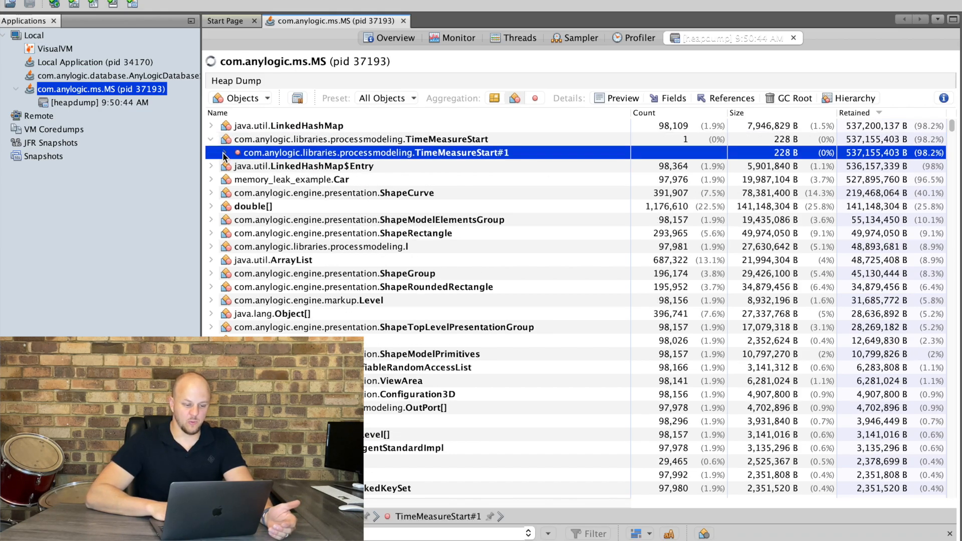
click(224, 152)
click(238, 179)
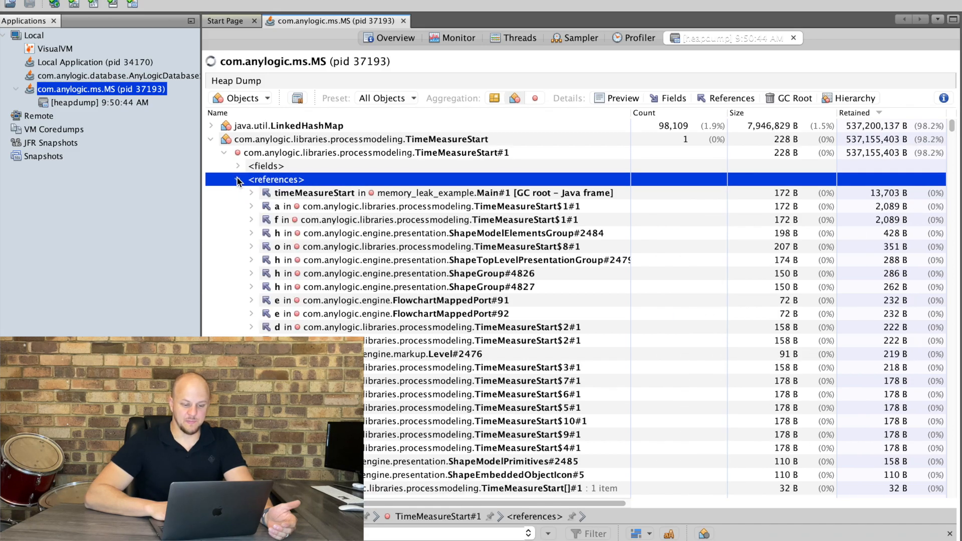
click(238, 179)
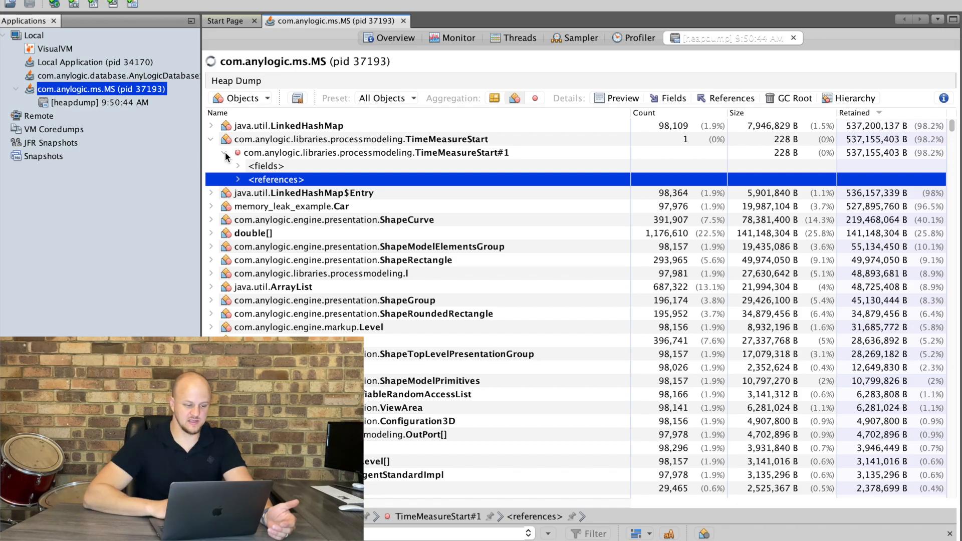
click(225, 152)
click(316, 171)
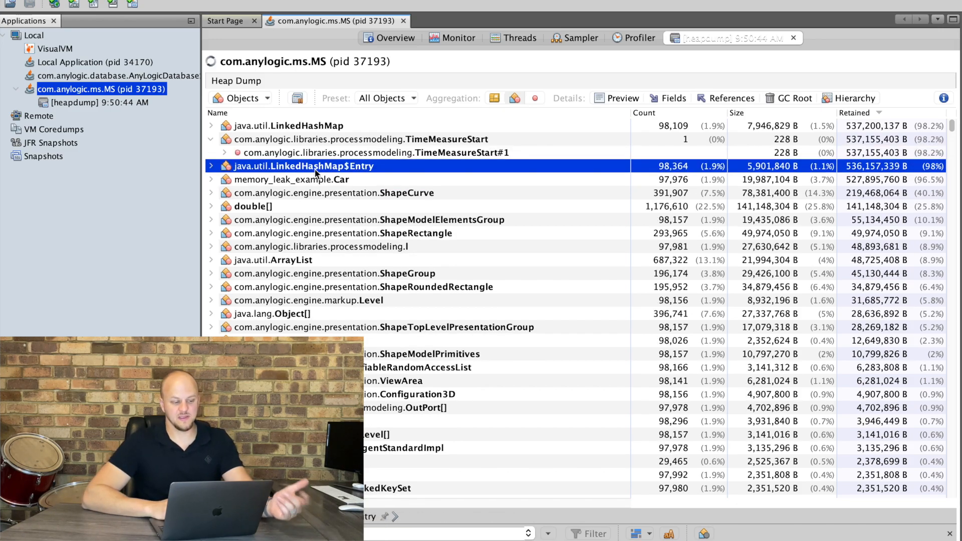
Expand the LinkedHashMap$Entry and memory_leak_example.Car classes to list their retained instances.
click(210, 140)
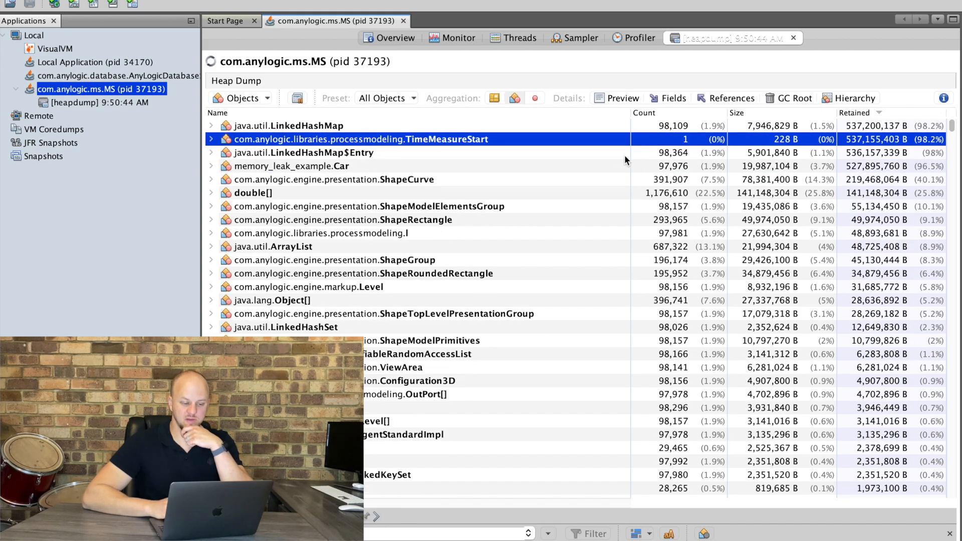
click(277, 153)
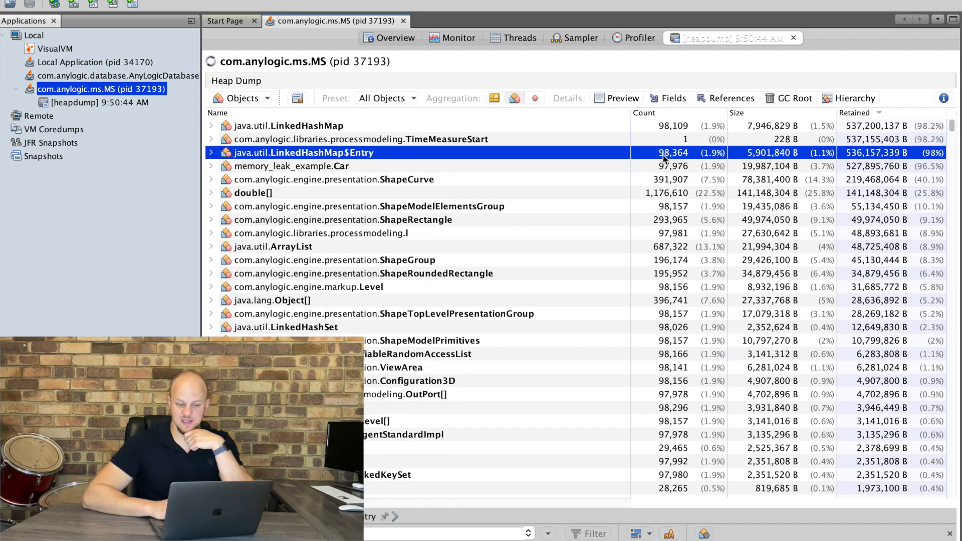
click(211, 153)
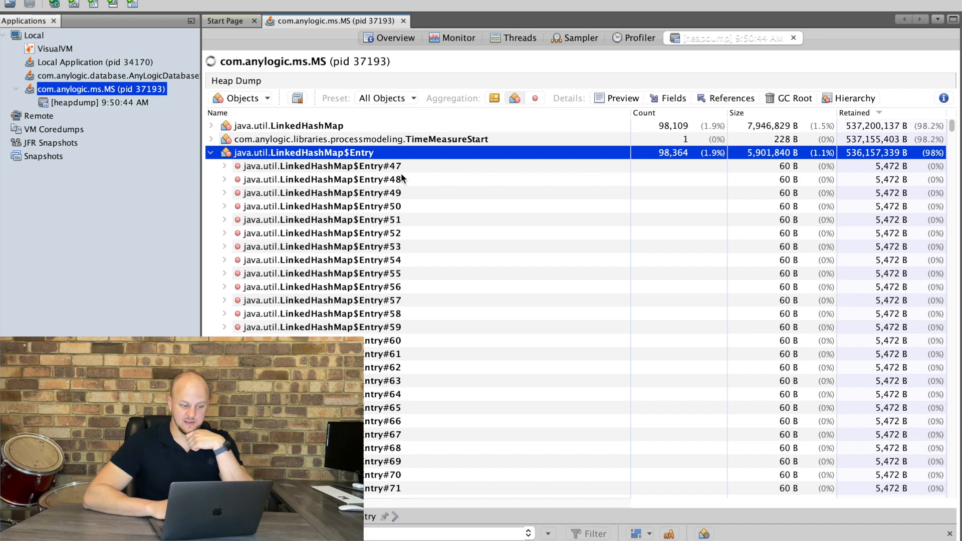
click(210, 156)
click(211, 167)
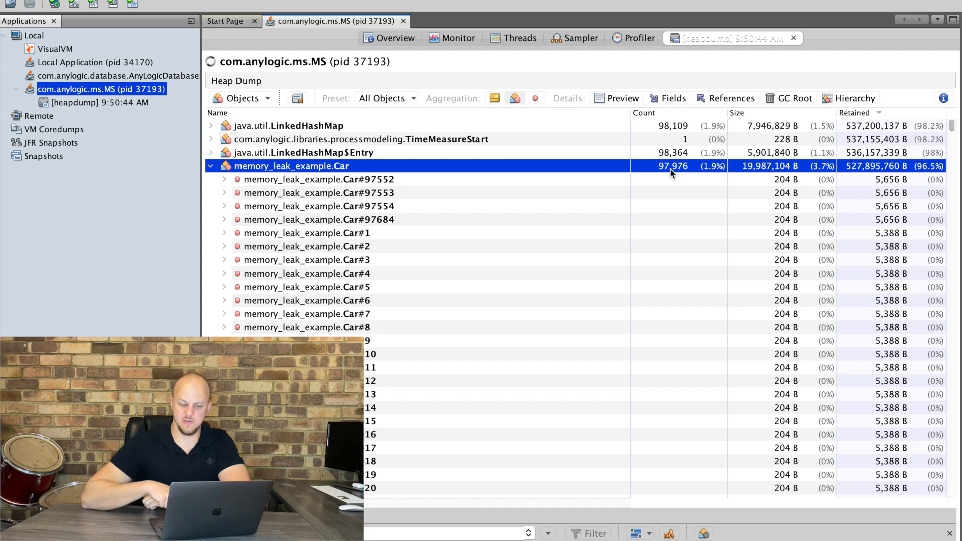
Switch to the simulation window to review the block counts, then return to the heap dump.
key(ctrl+Up)
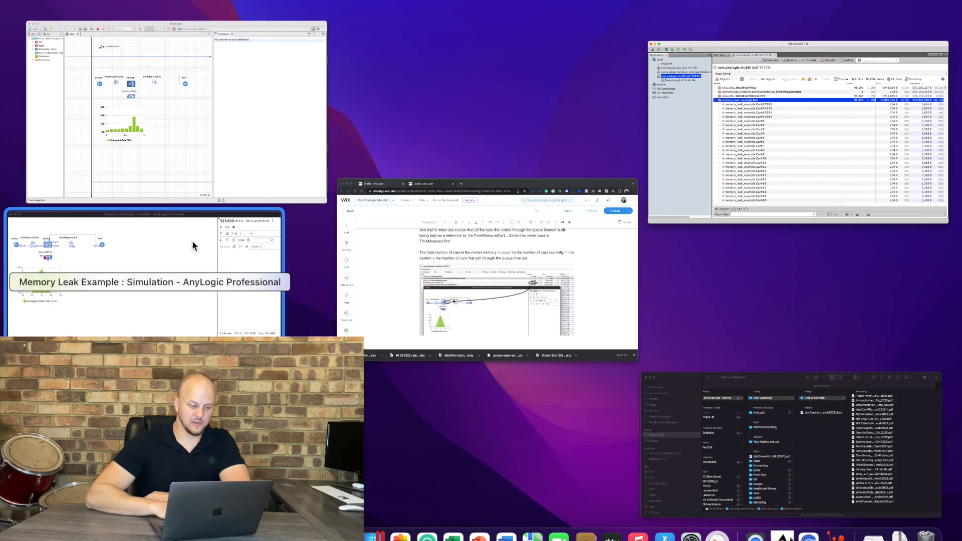
click(198, 255)
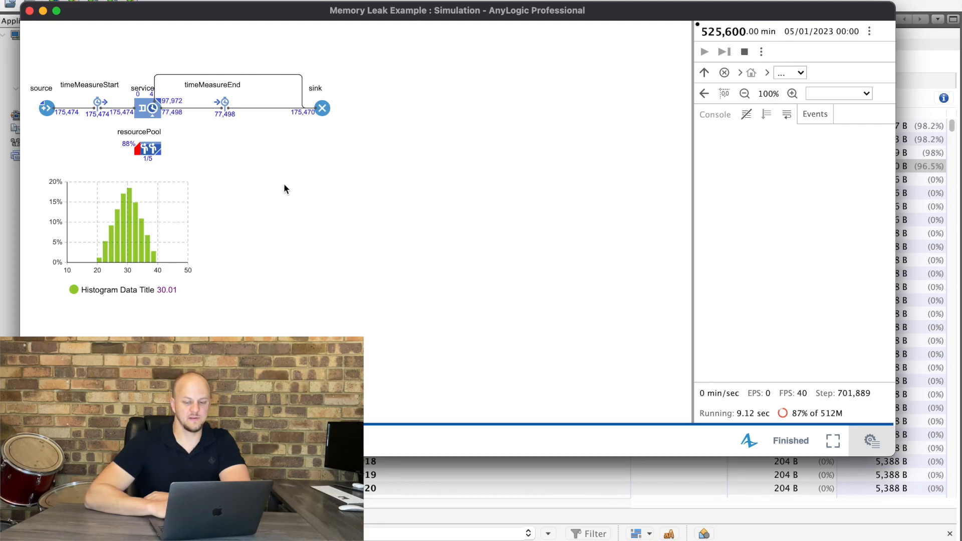
click(919, 64)
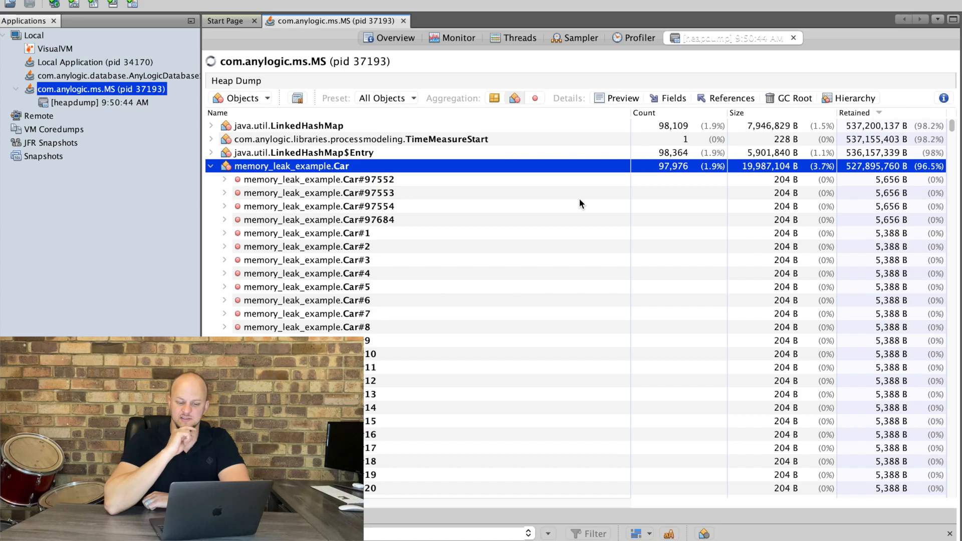
Expand the references of the Car#1 instance under the memory_leak_example.Car class.
click(212, 168)
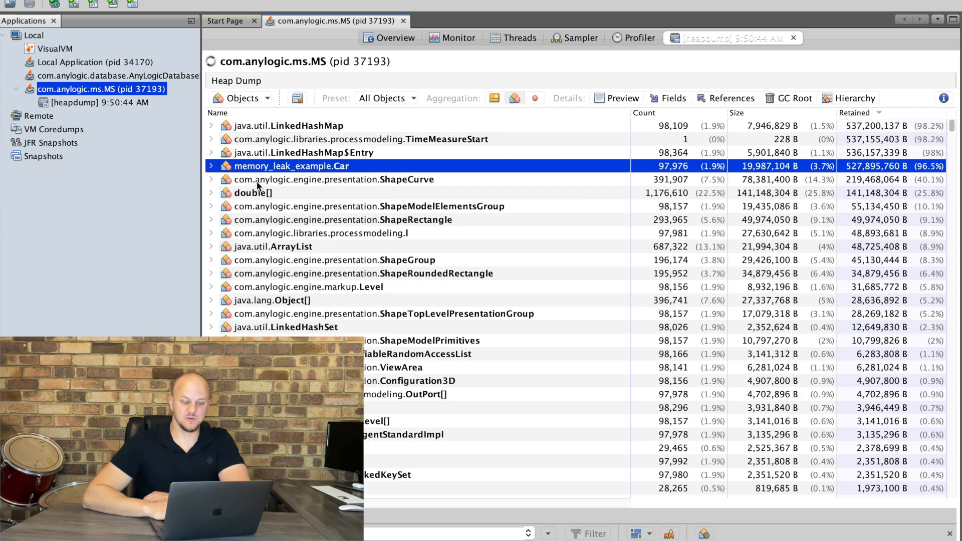
click(211, 167)
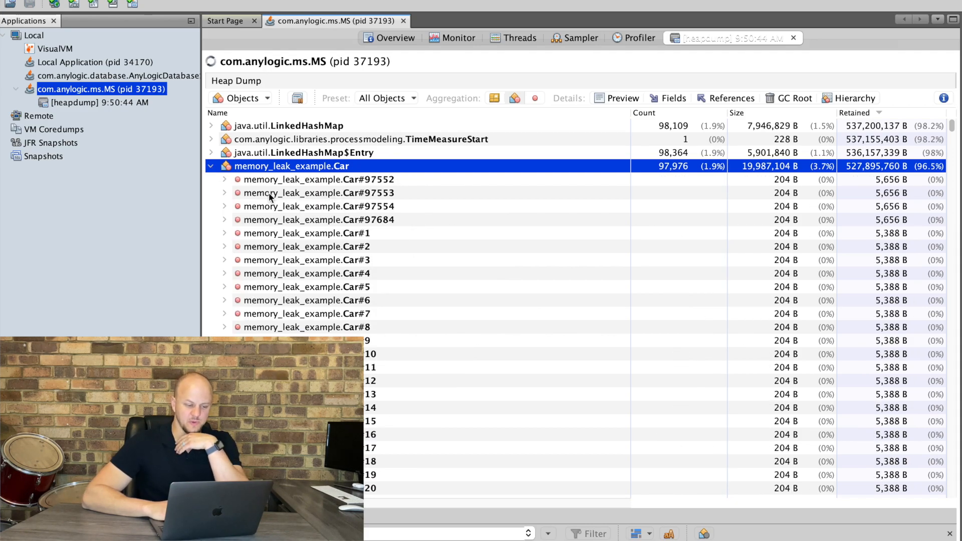
click(277, 234)
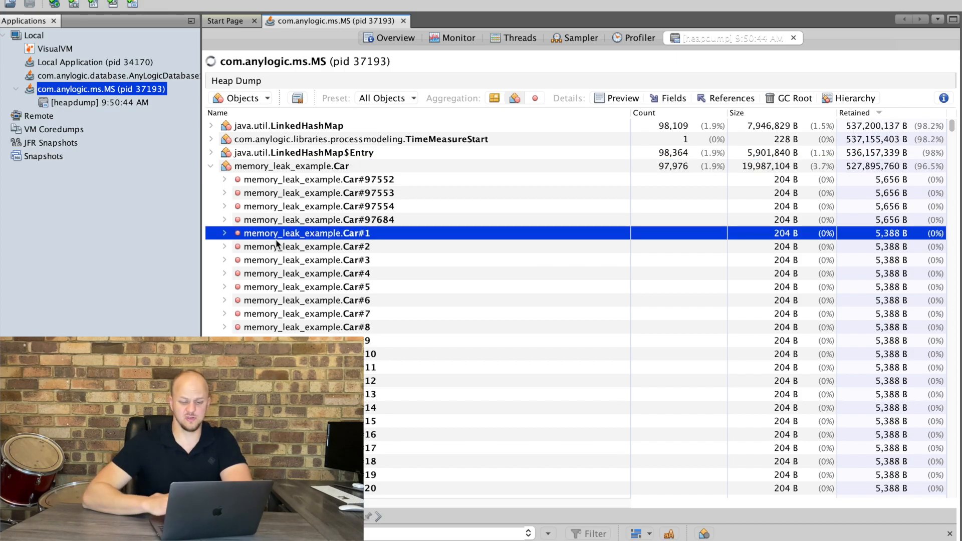
click(225, 233)
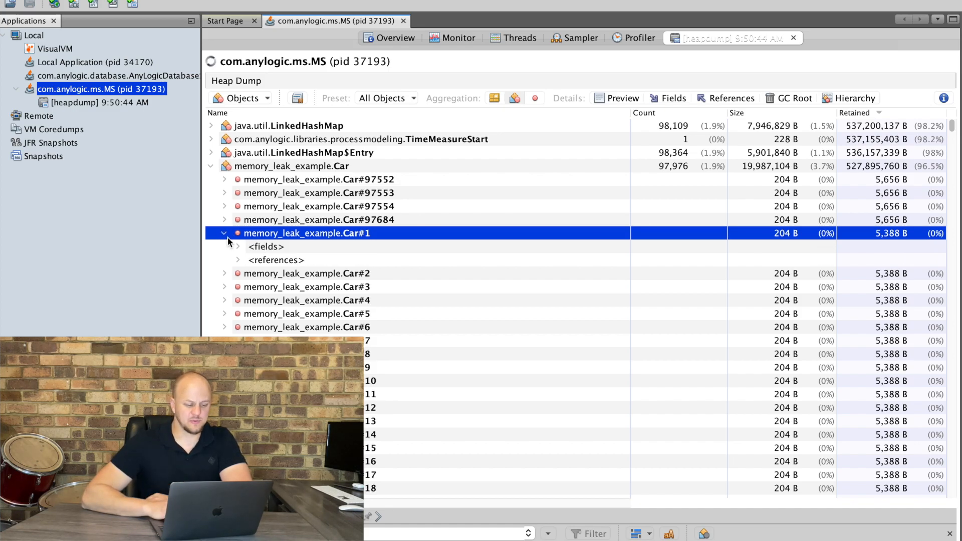
click(237, 261)
click(238, 260)
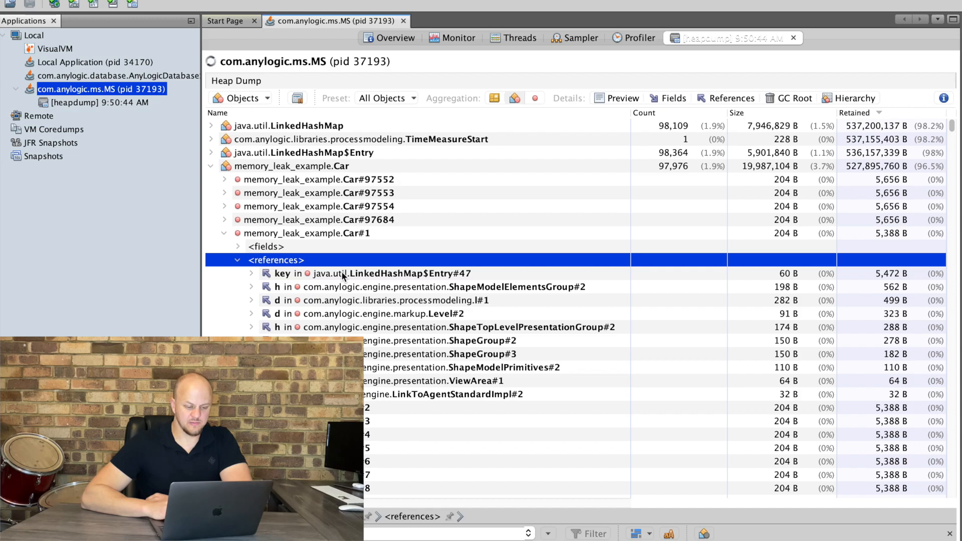
Trace Car#1's key reference in LinkedHashMap$Entry#47 through the node array to the table in LinkedHashMap#1146.
click(391, 276)
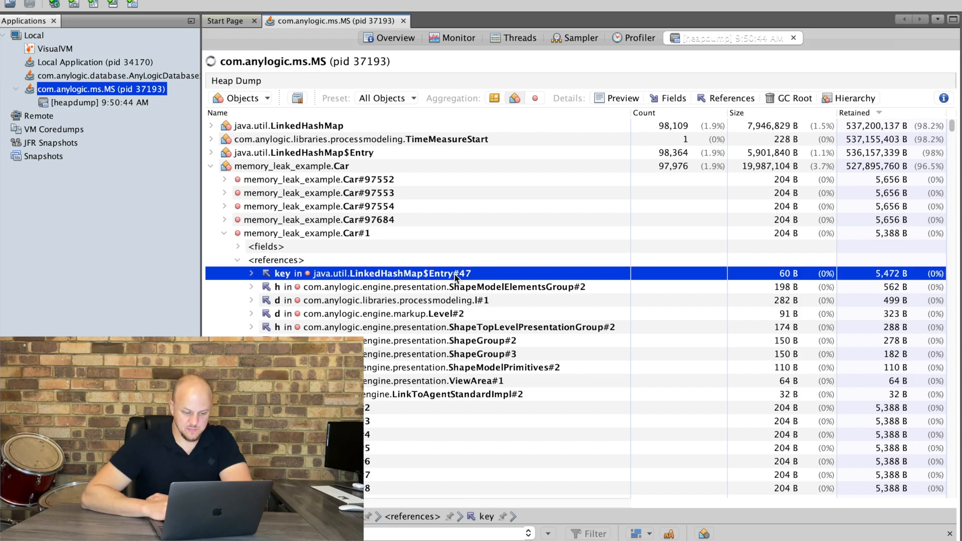
click(251, 273)
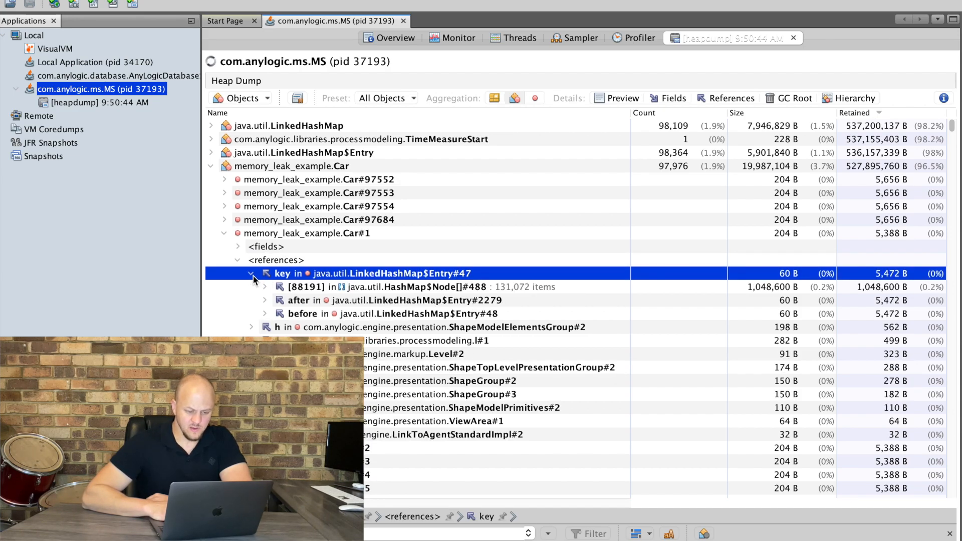
click(322, 300)
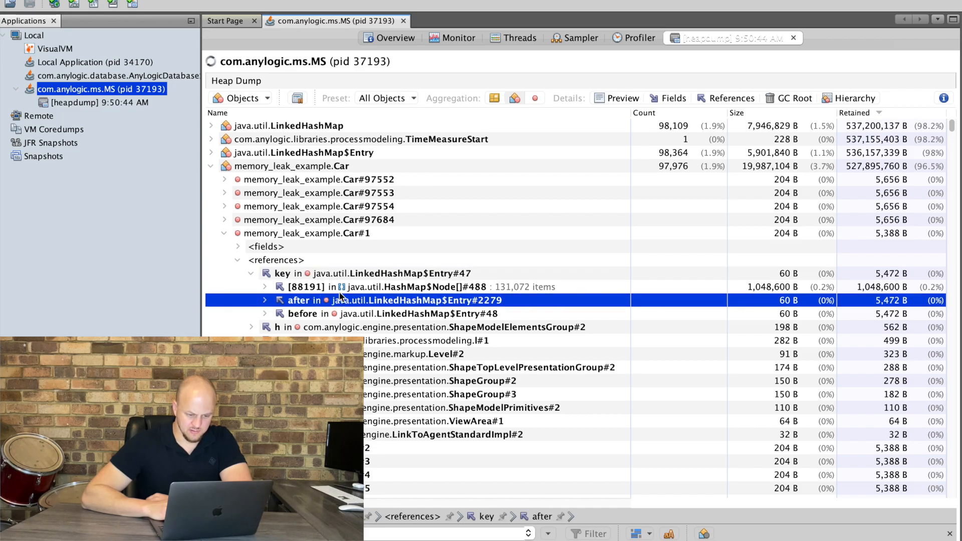
click(265, 301)
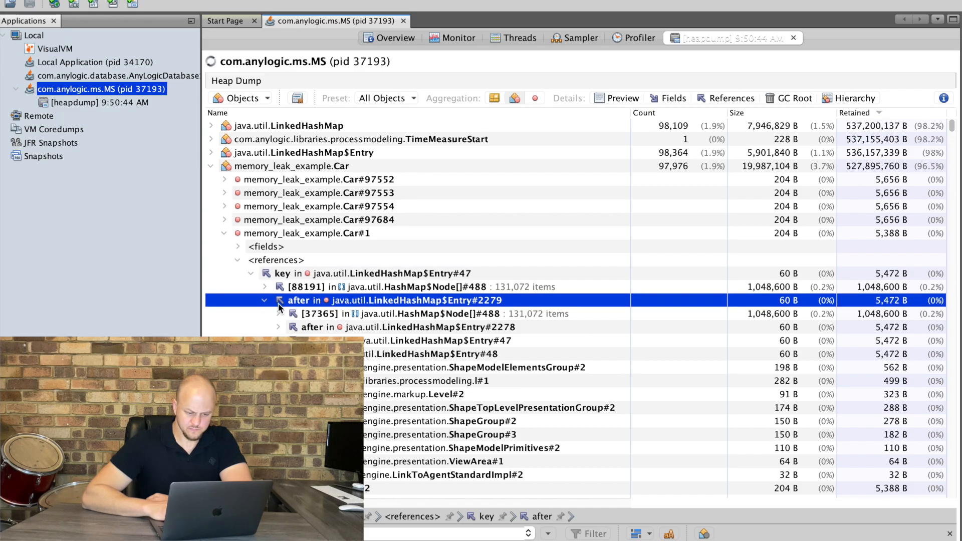
click(265, 301)
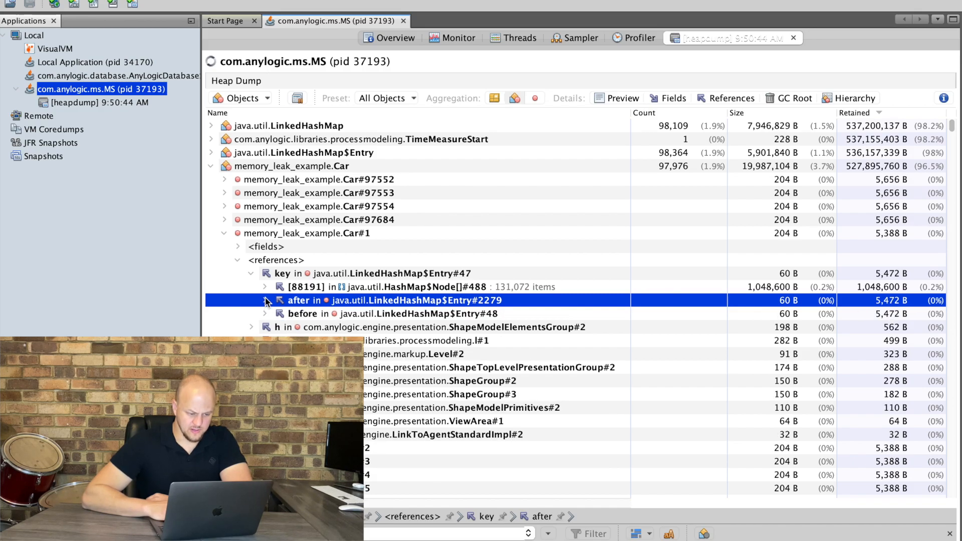
click(264, 288)
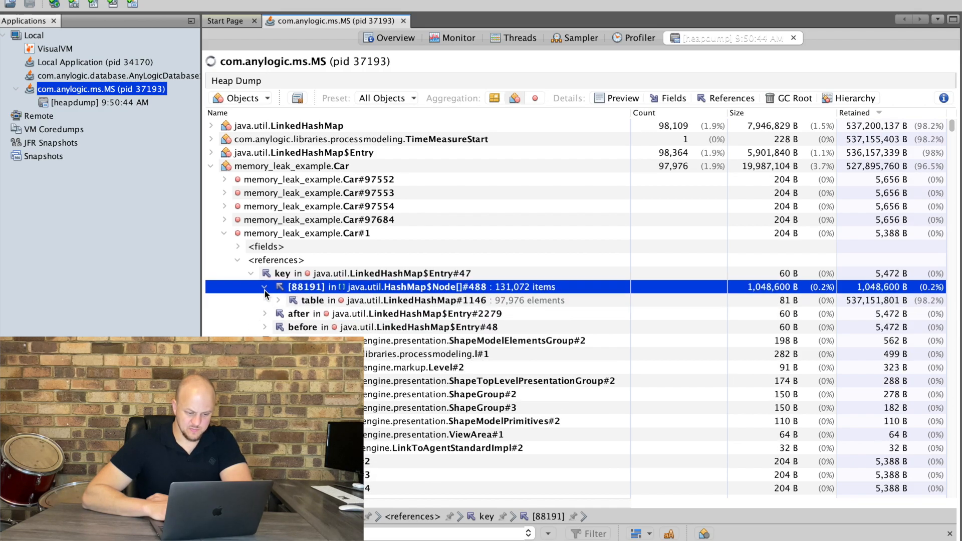
click(441, 303)
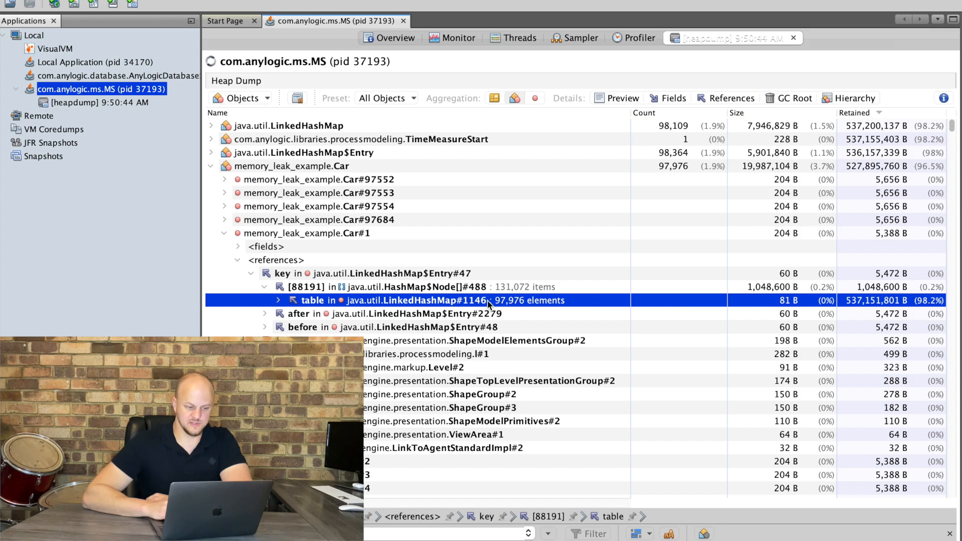
Expand LinkedHashMap#1146 under the LinkedHashMap class and open its references to reach TimeMeasureStart#1.
click(239, 127)
click(211, 125)
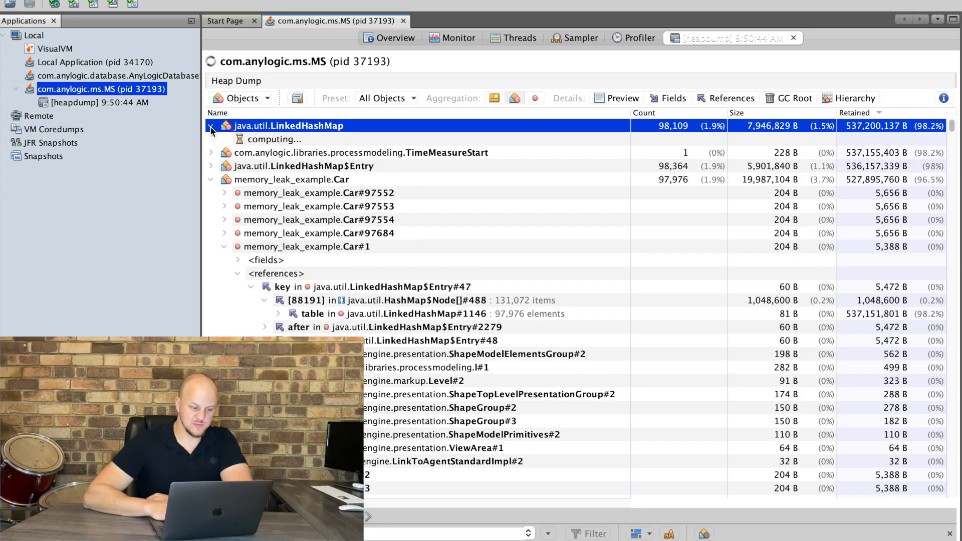
click(392, 142)
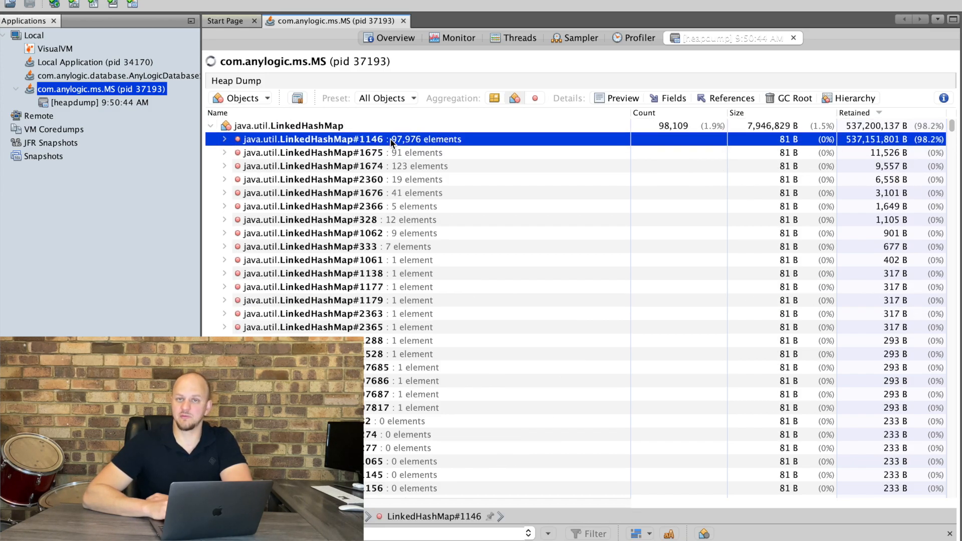
click(224, 139)
click(238, 166)
click(237, 166)
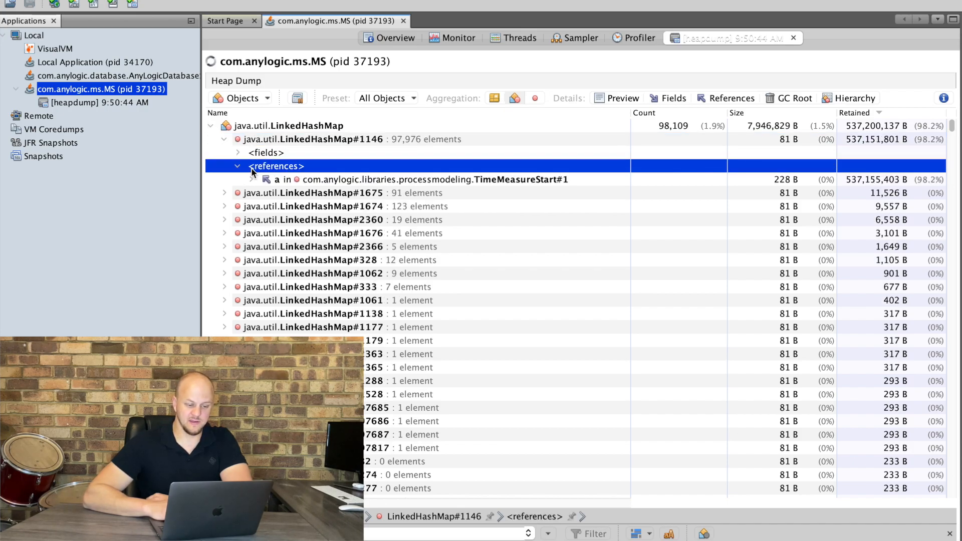
click(434, 183)
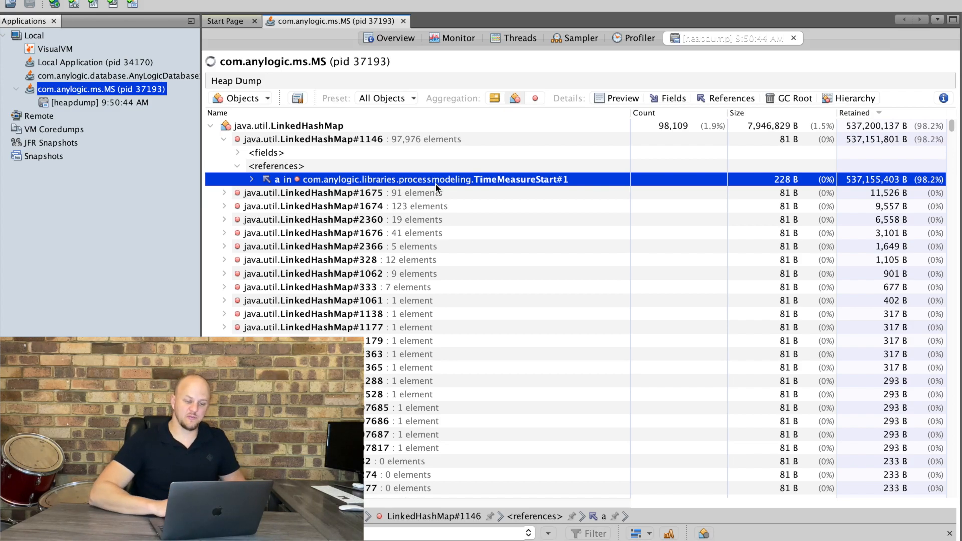
Close the finished simulation window and switch to the AnyLogic model editor.
key(ctrl+Up)
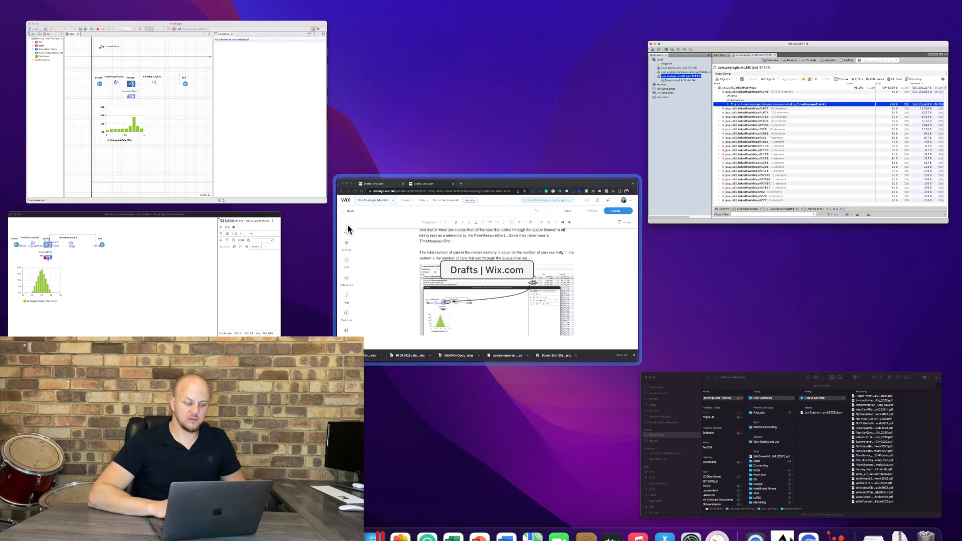
click(203, 257)
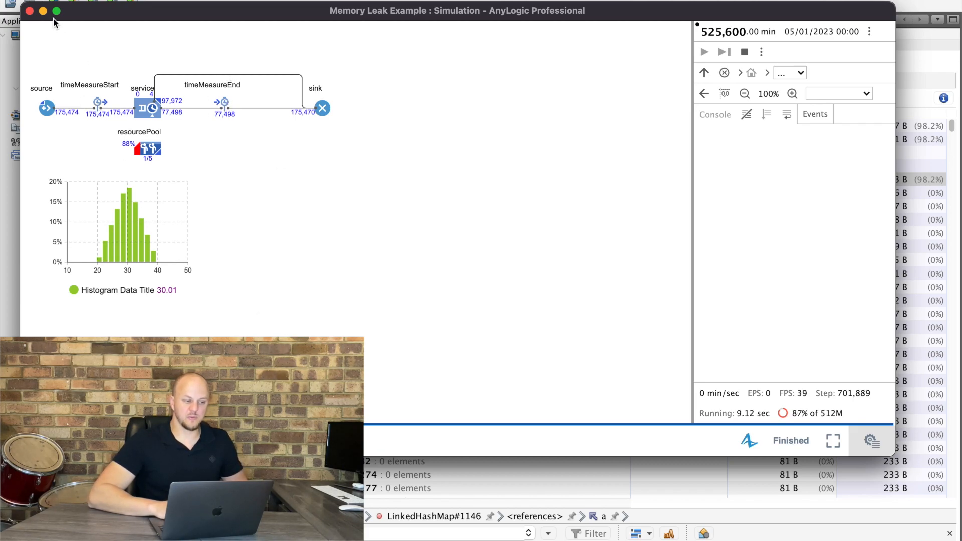
click(30, 11)
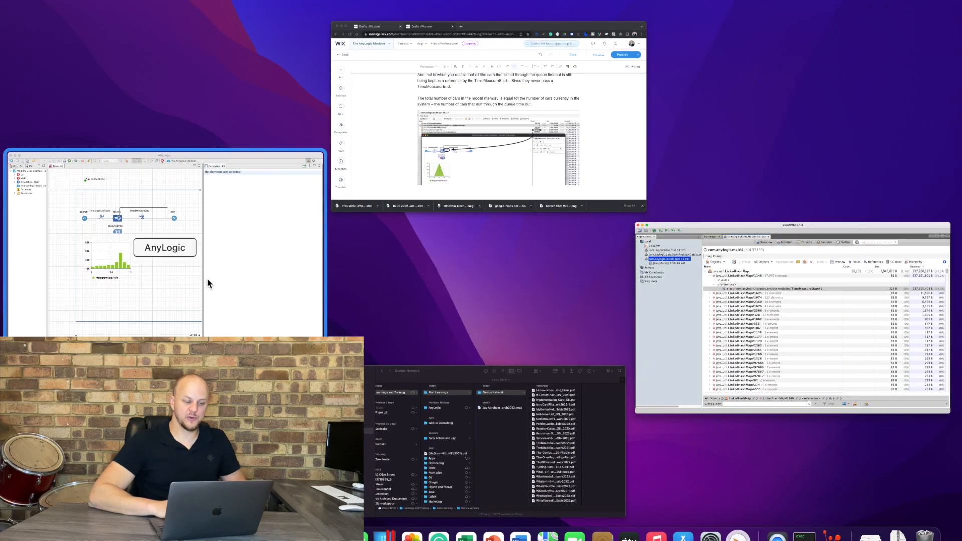
click(206, 278)
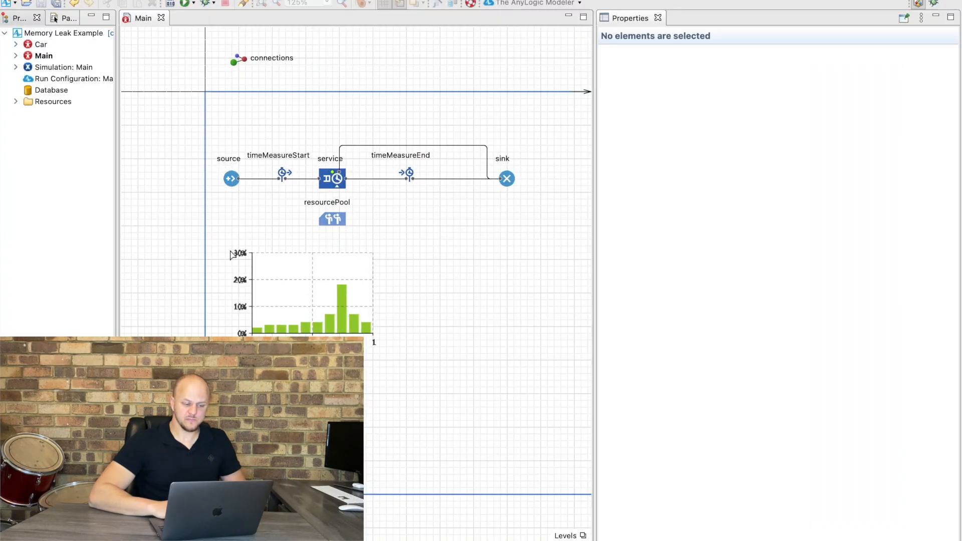
Place a copy of the timeMeasureEnd block on the timeout path above the service block.
click(405, 178)
drag(405, 184, 409, 150)
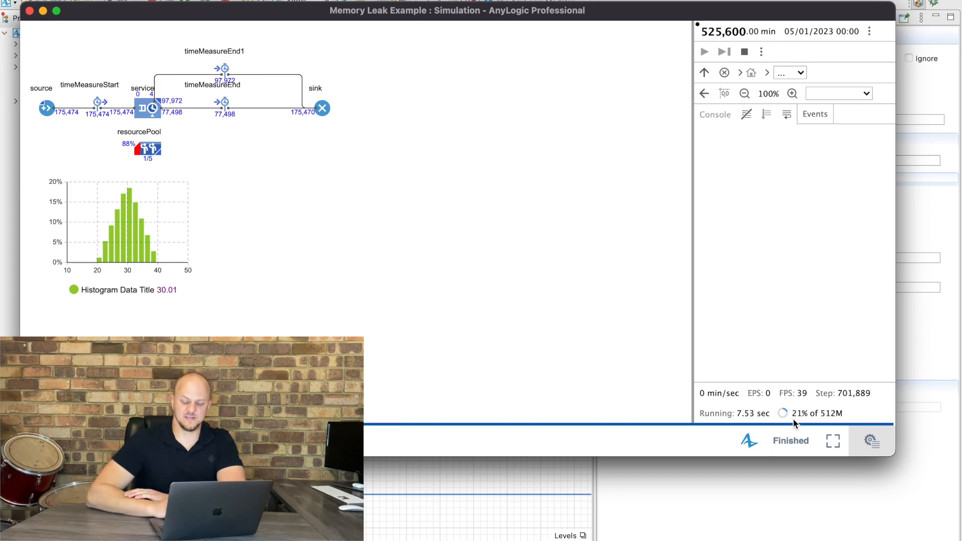
Switch to VisualVM and open the new com.anylogic.ms.MS process (pid 37380).
key(ctrl+Up)
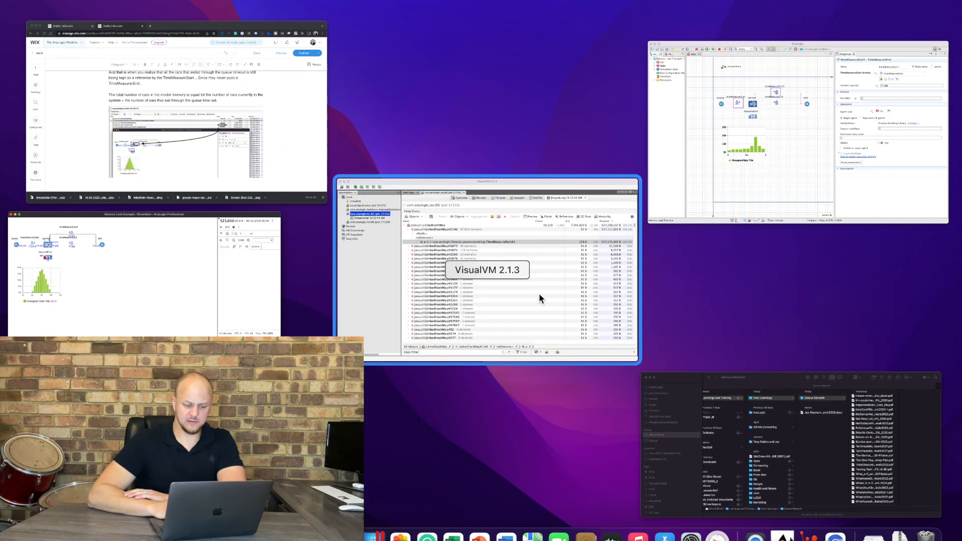
click(539, 295)
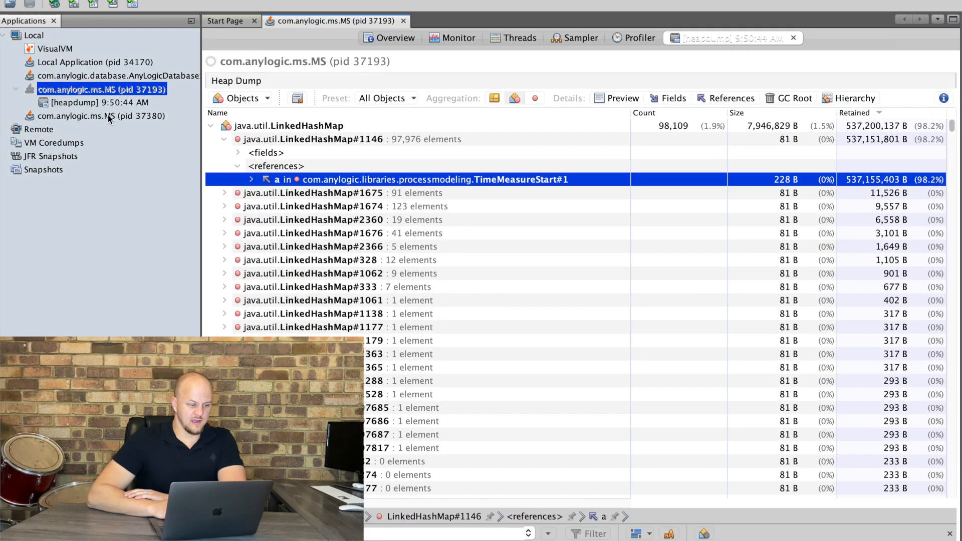
click(97, 116)
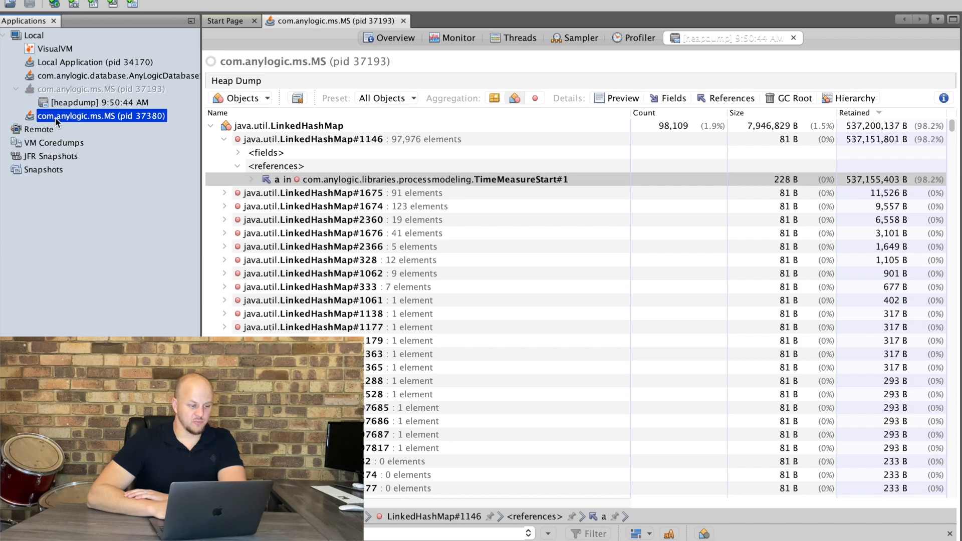
double_click(57, 119)
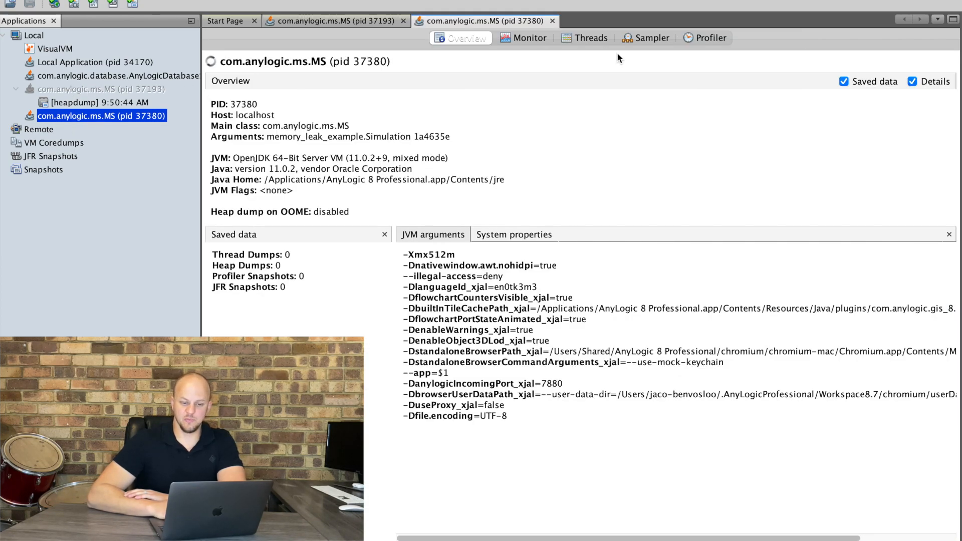
Start memory sampling on the new process in the Sampler and perform a garbage collection.
click(639, 41)
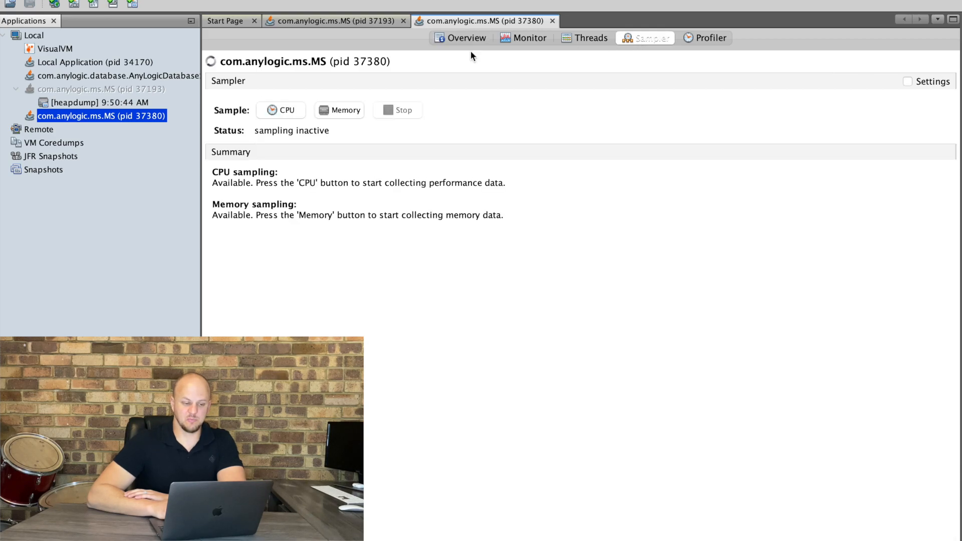
click(351, 110)
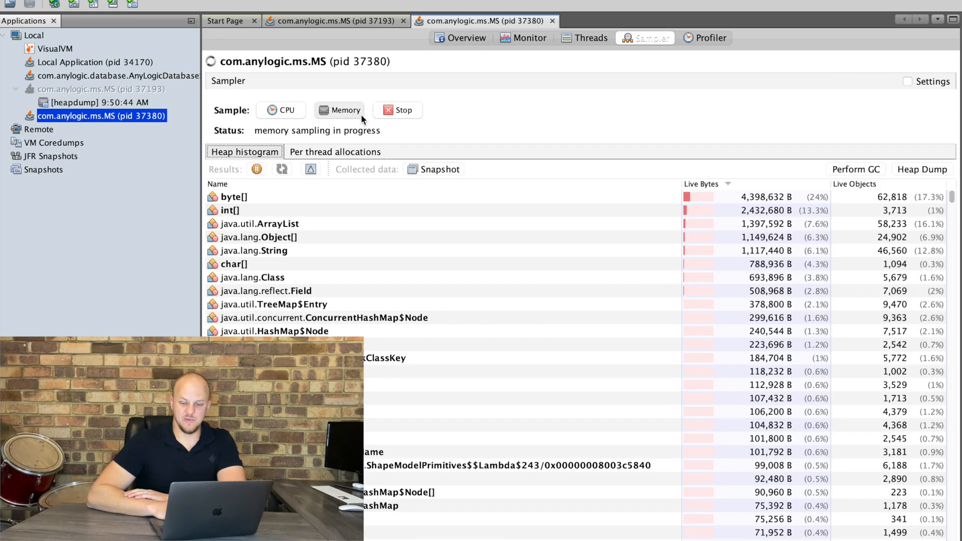
click(853, 170)
Switch to the rerun simulation window to check its memory consumption.
key(ctrl+Up)
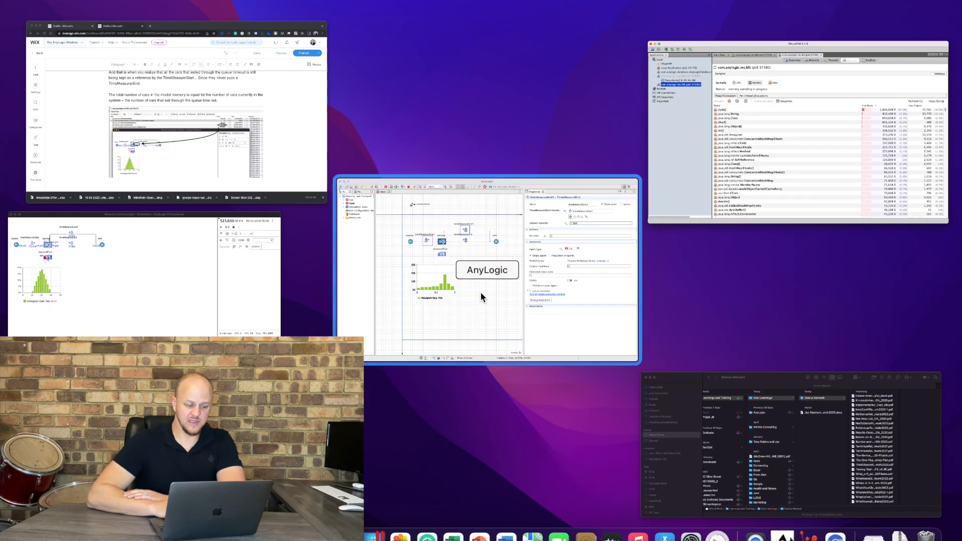
click(242, 299)
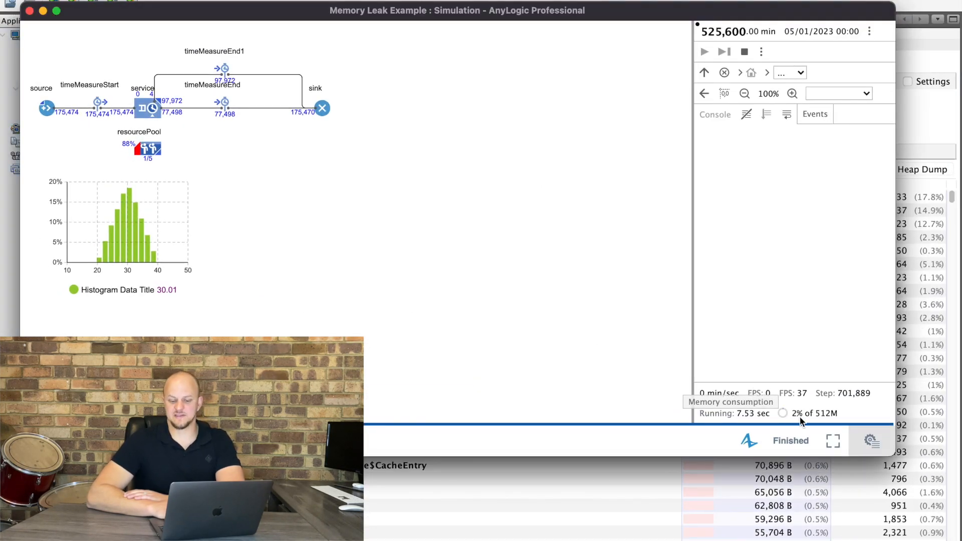